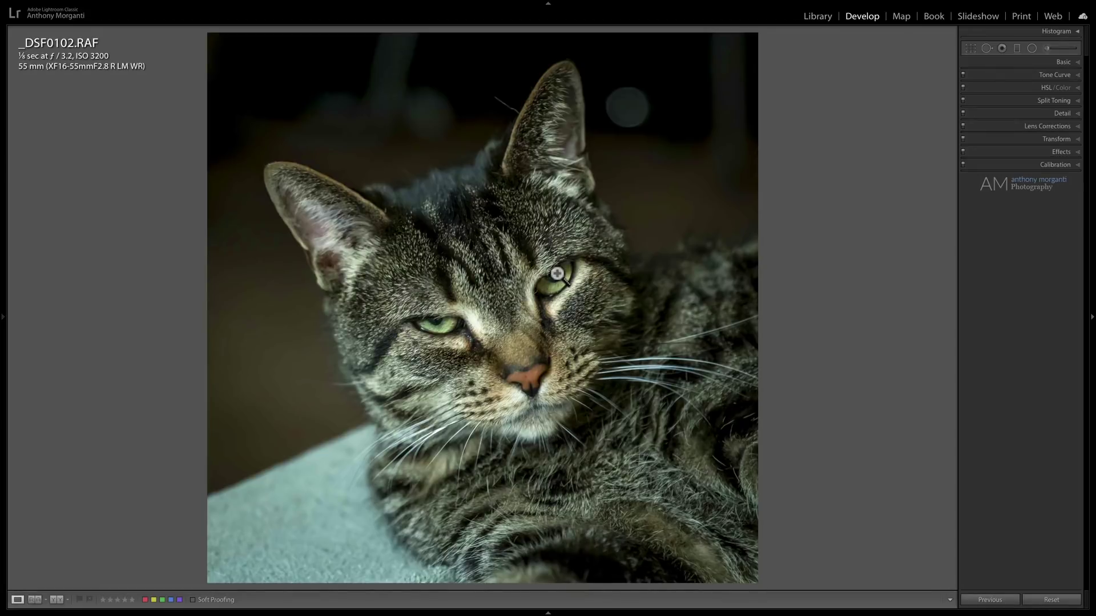
left_click(487, 317)
left_click_drag(489, 332, 502, 238)
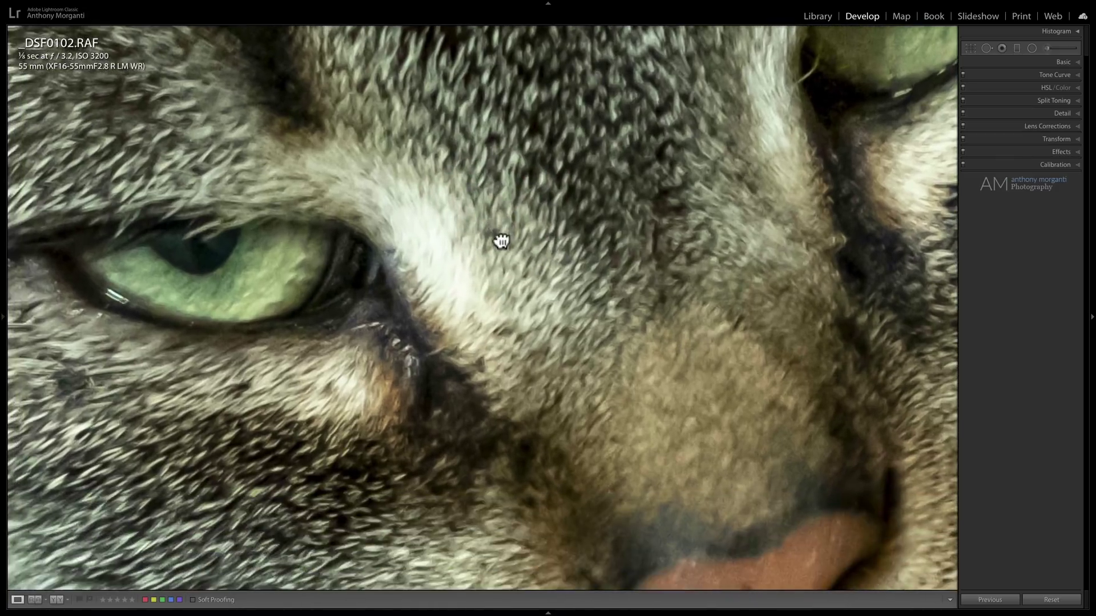
left_click(601, 230)
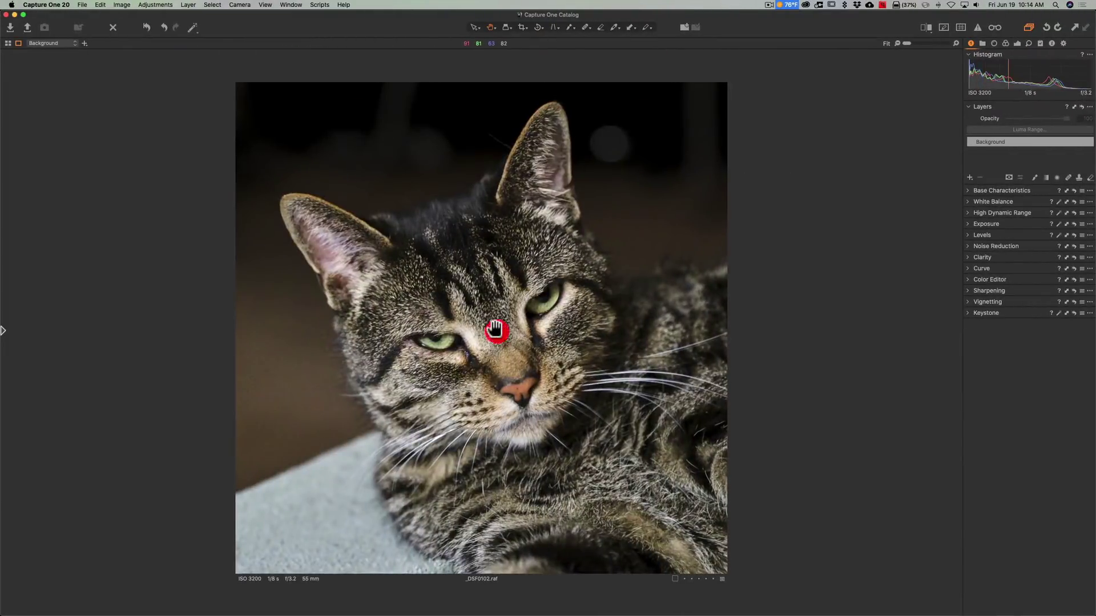
left_click(496, 328)
key("super+plus")
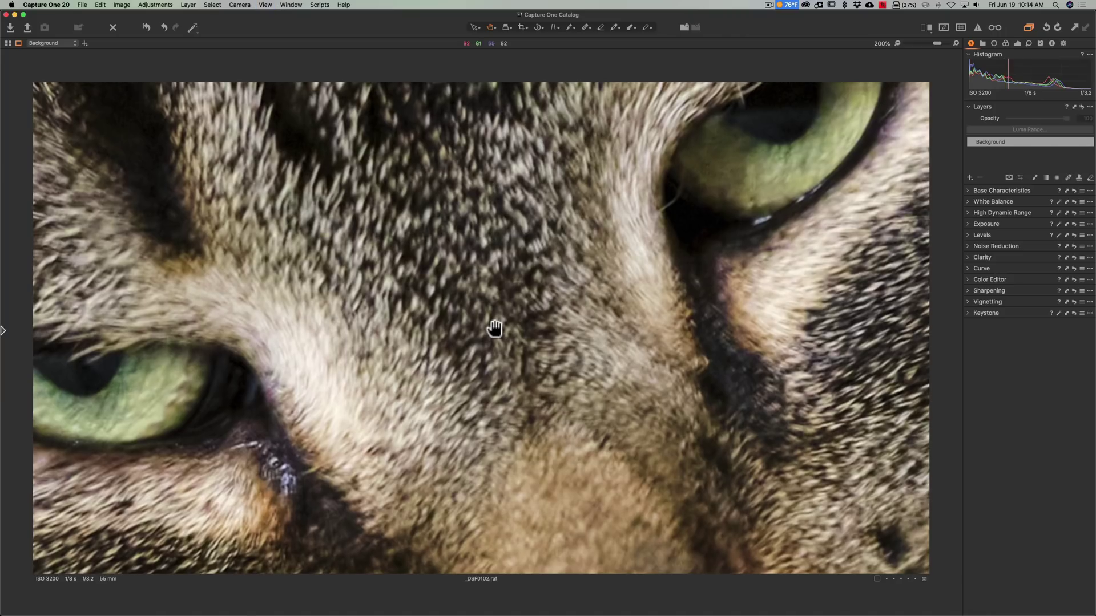
left_click_drag(495, 329, 631, 252)
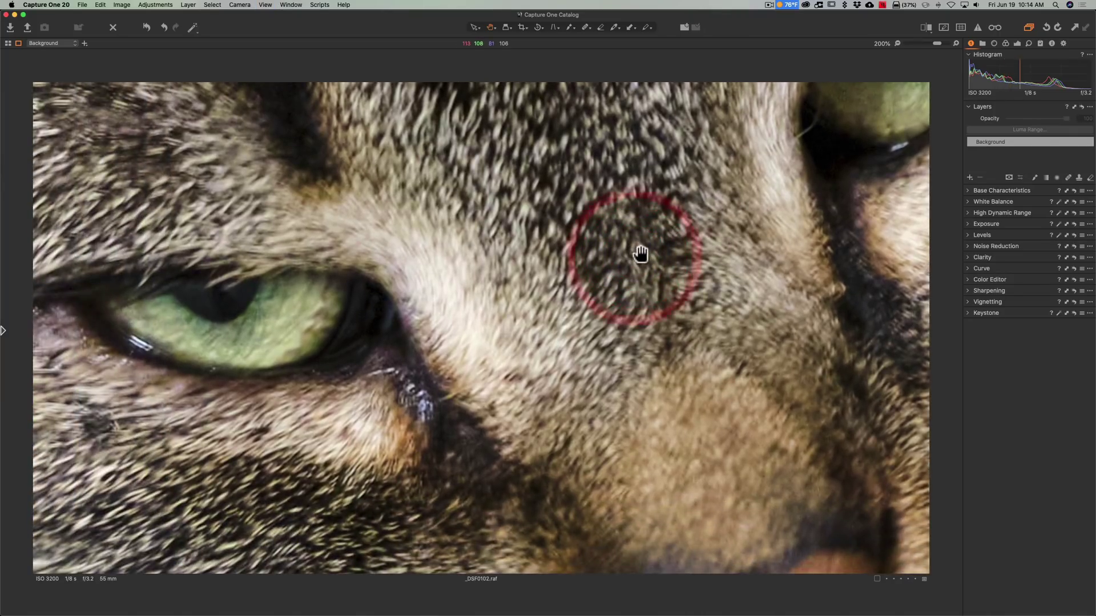
left_click(640, 254)
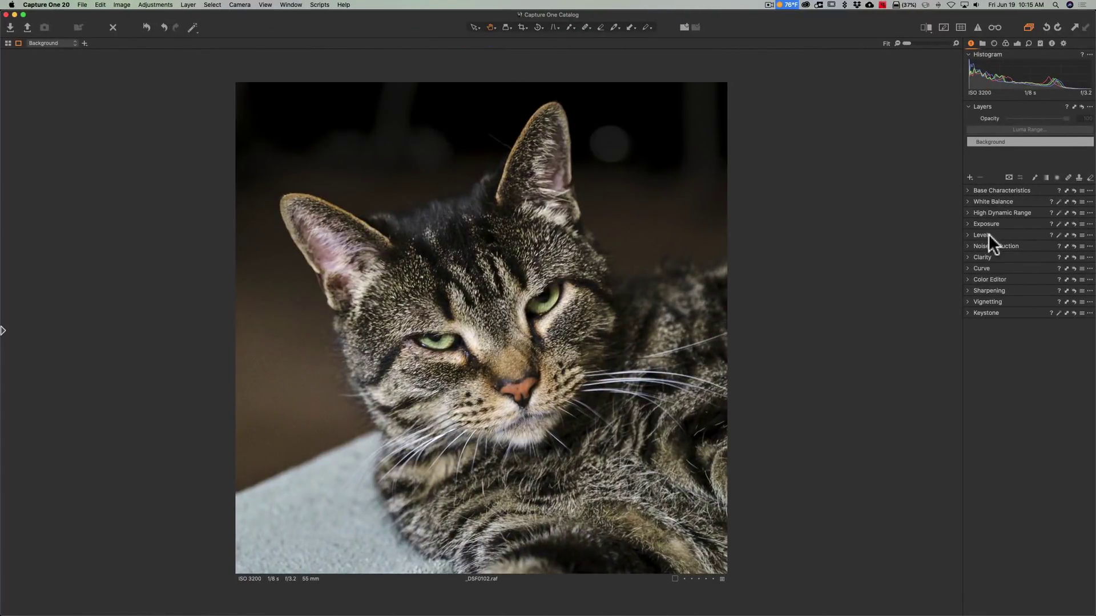
- Expand and collapse the cat photo's Clarity and Sharpening tools to check their untouched settings
left_click(968, 257)
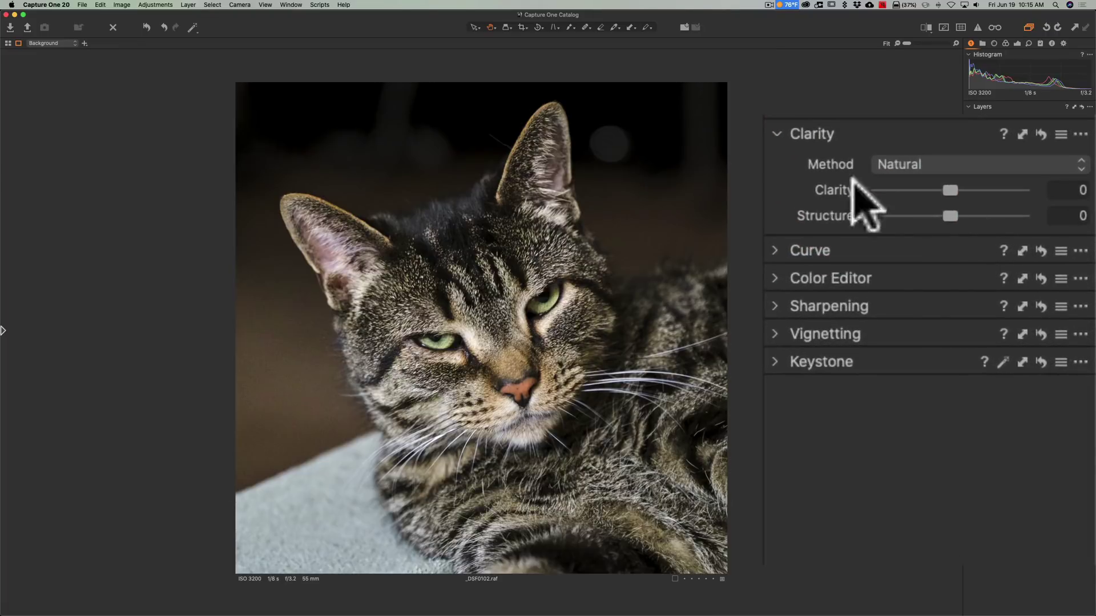
left_click(776, 133)
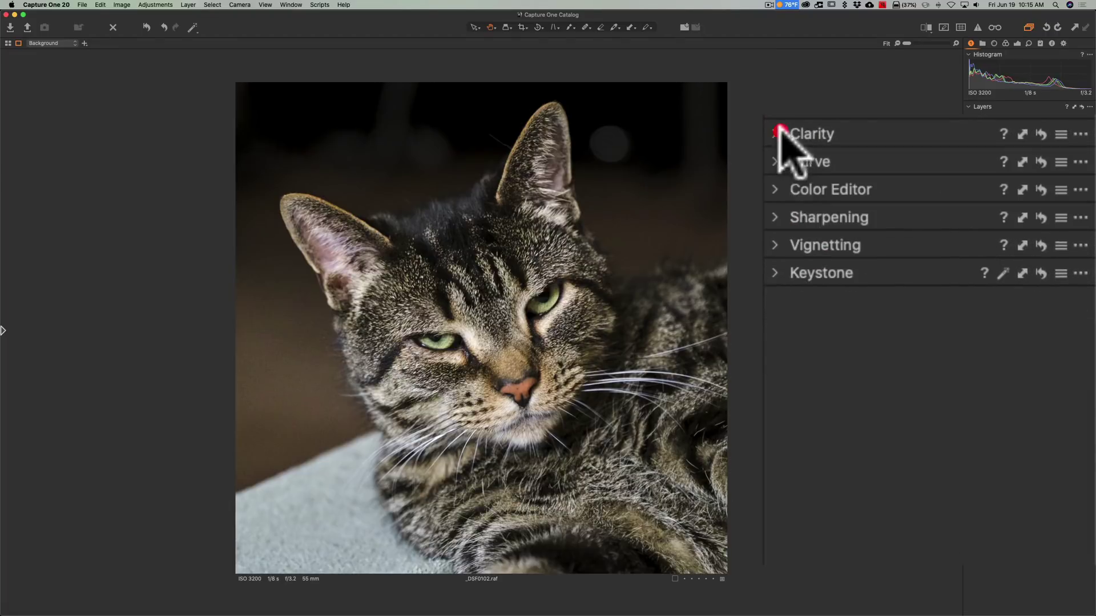
left_click(774, 217)
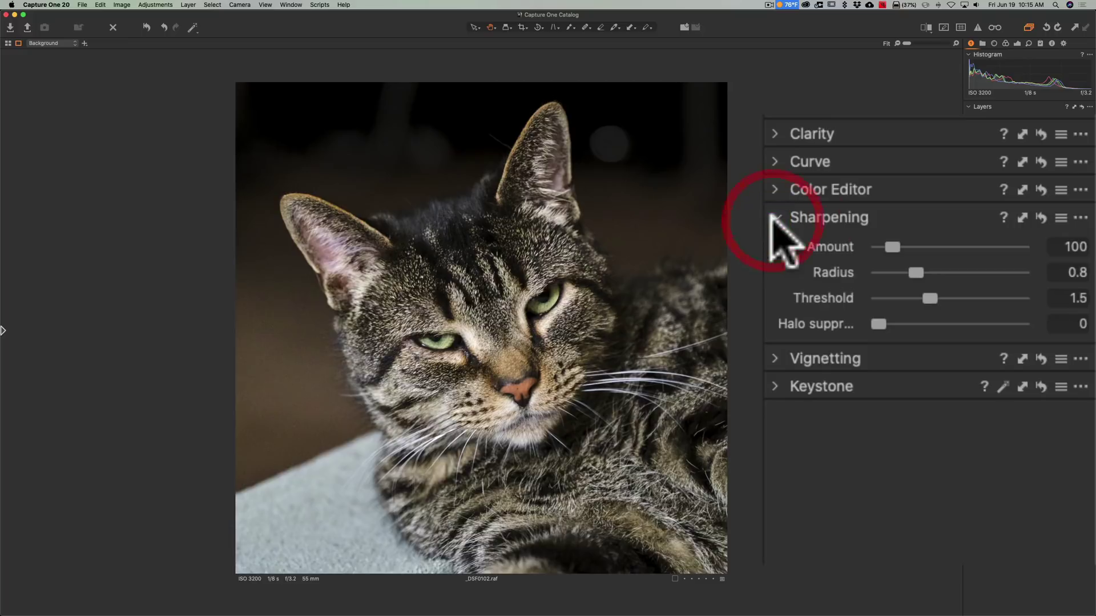
left_click(776, 217)
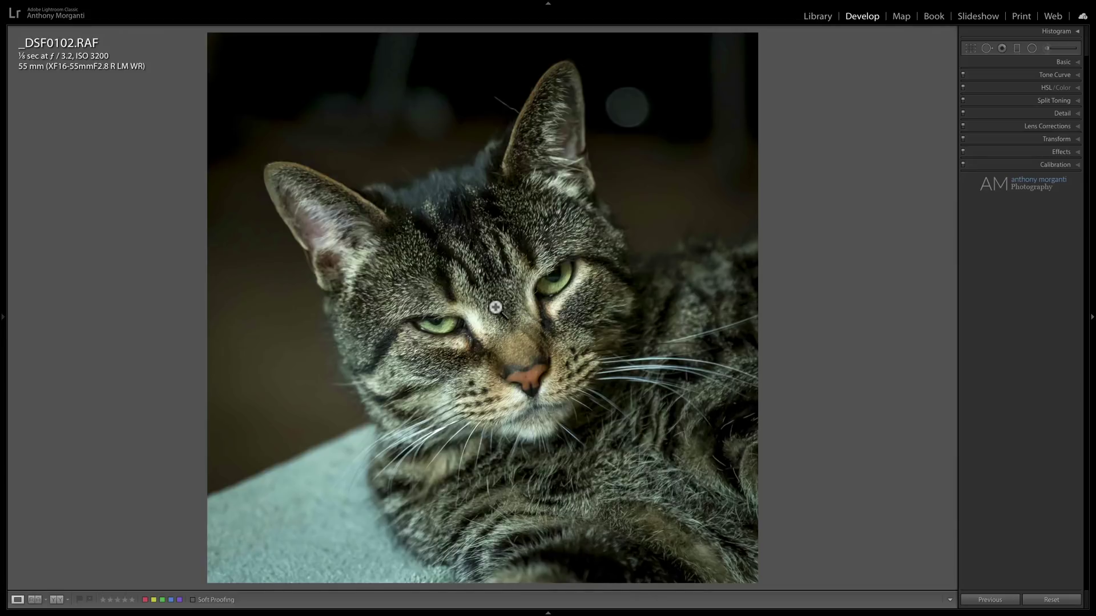
- Compare Capture One's cat photo with Lightroom's, then advance Lightroom to _DSF0995
key("super+Tab")
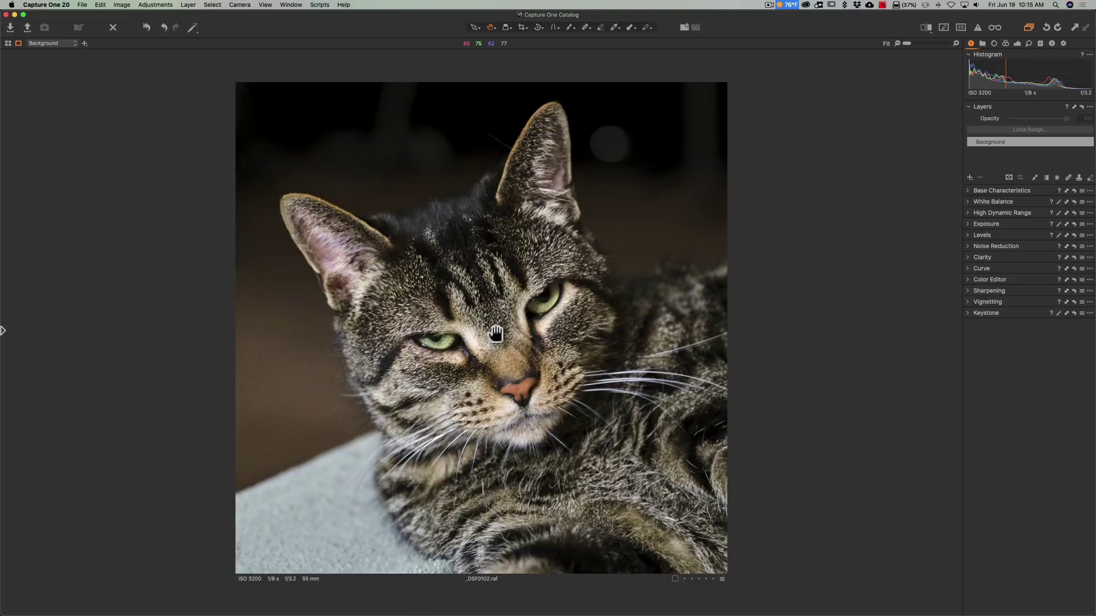
key("super+Tab")
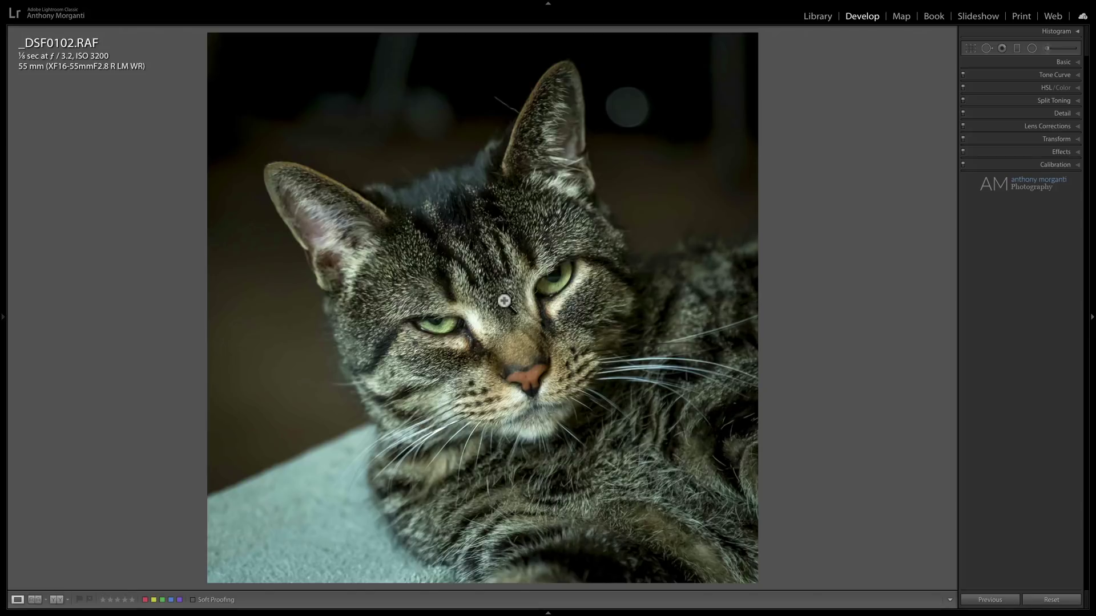
key("Right")
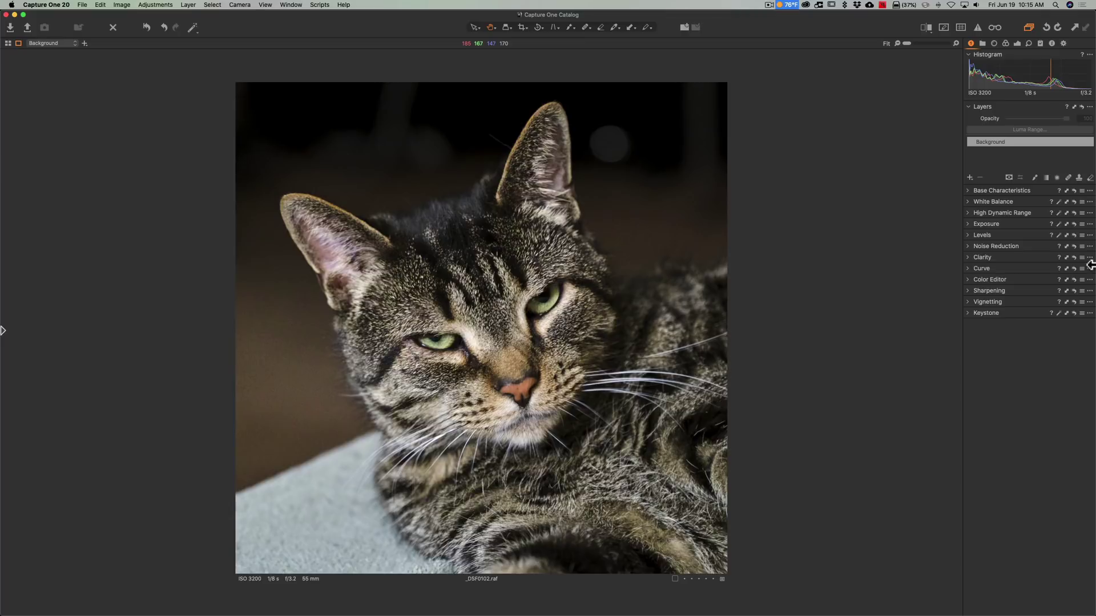
- Open _DSF0995 from the Browser thumbnails and zoom to 100% on the grain elevator's wall
left_click(3, 331)
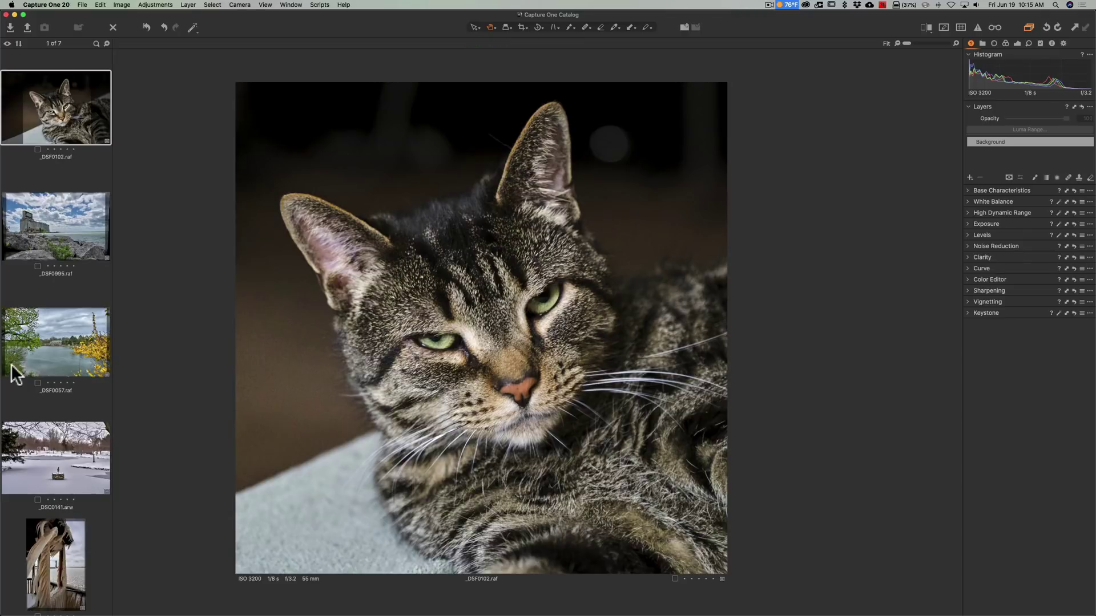
left_click(42, 207)
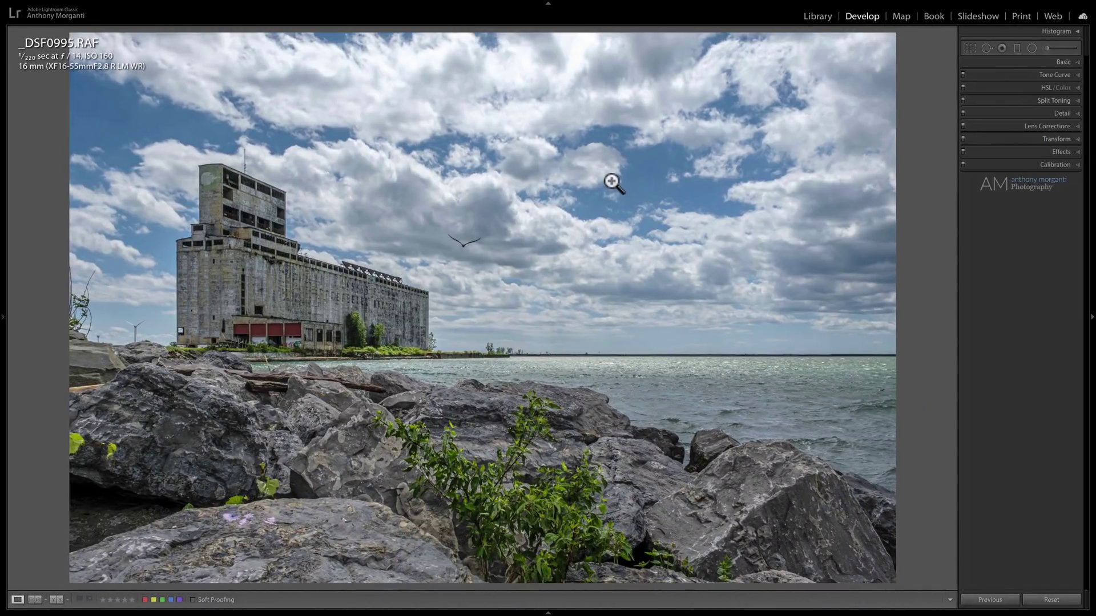
left_click(339, 305)
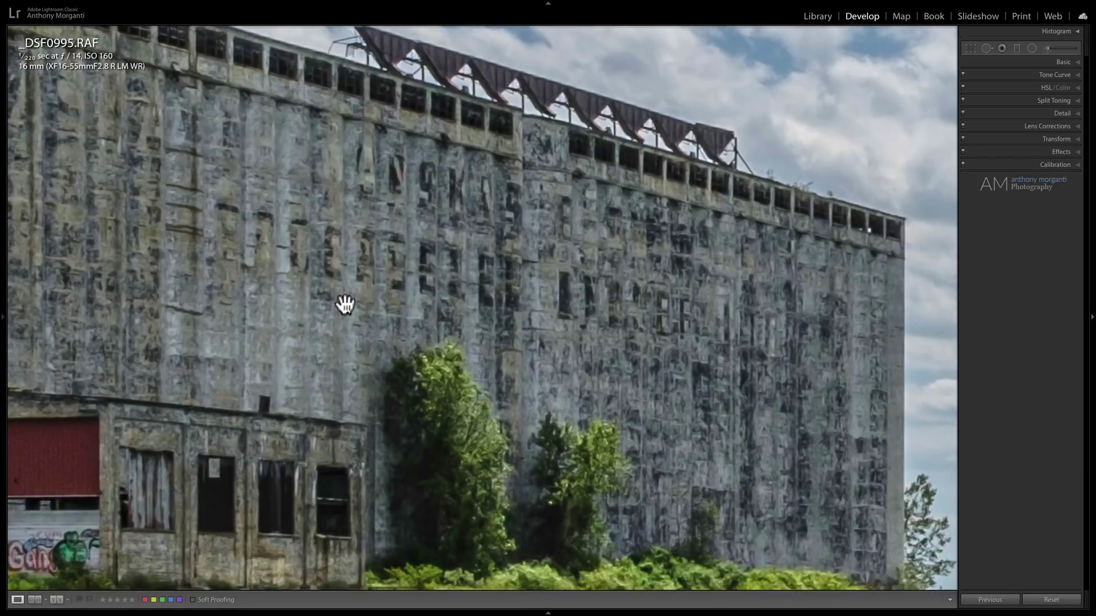
left_click_drag(344, 303, 442, 305)
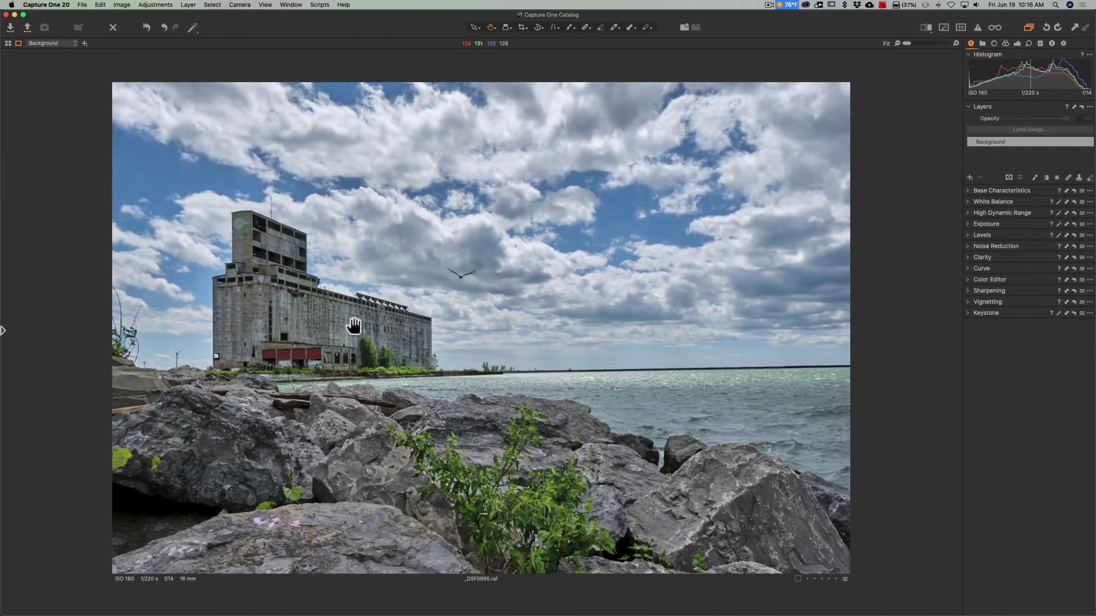
left_click(354, 326)
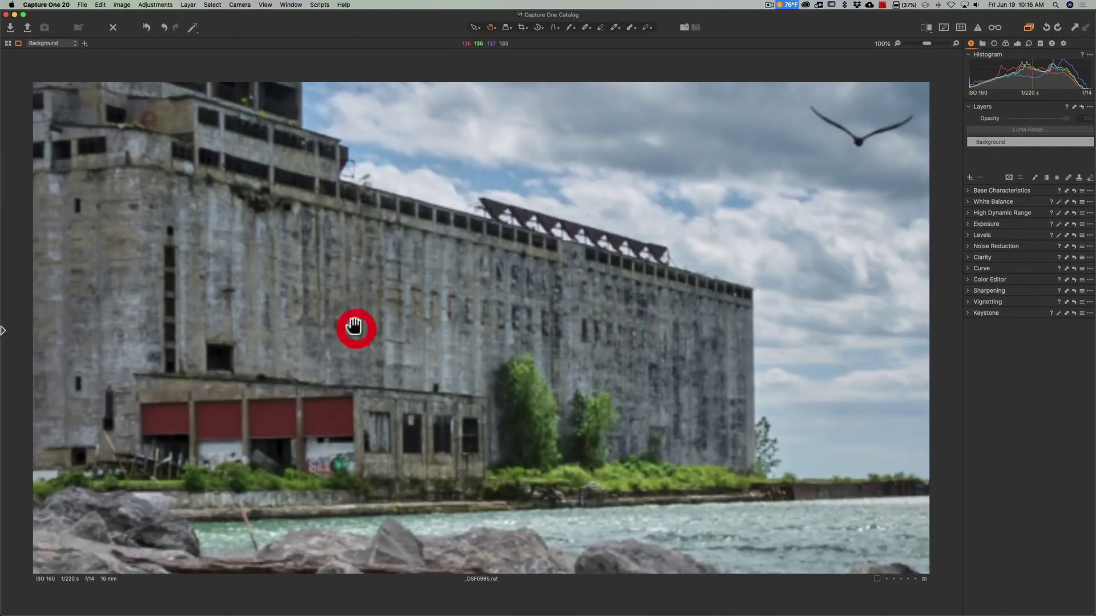
- Magnify the wall to 200%, compare with Lightroom's close-up, then fit both views whole
key("super+equal")
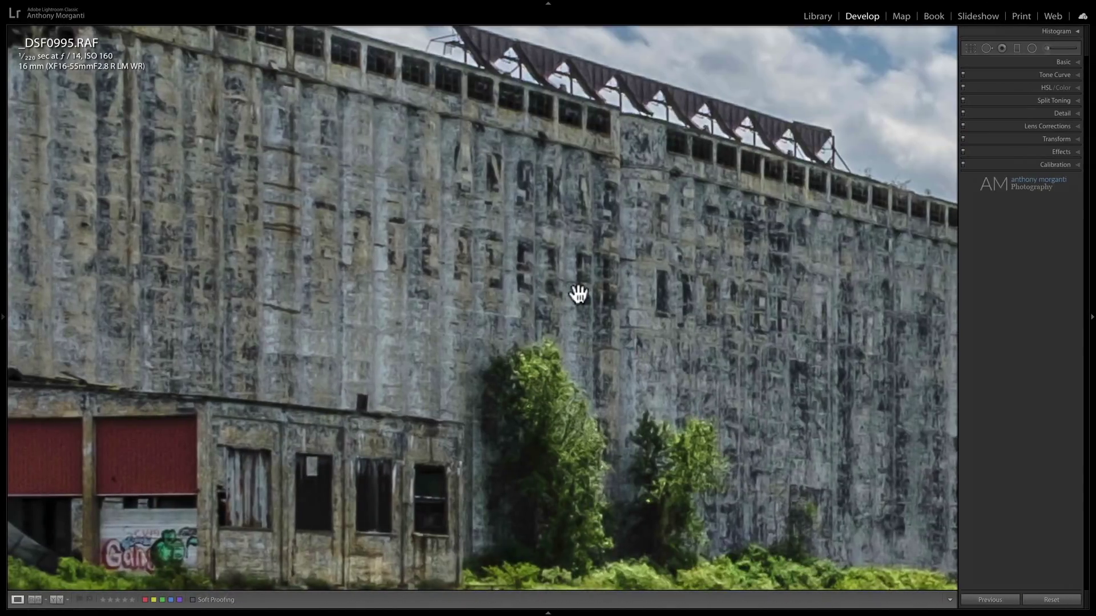
left_click_drag(578, 294, 570, 321)
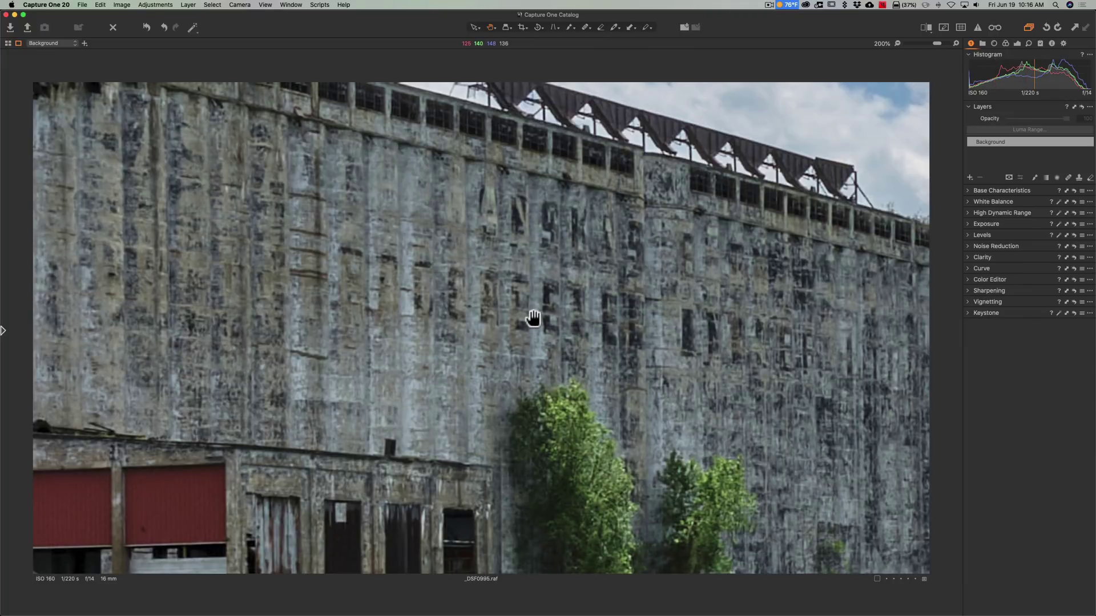
left_click(528, 321)
left_click(533, 318)
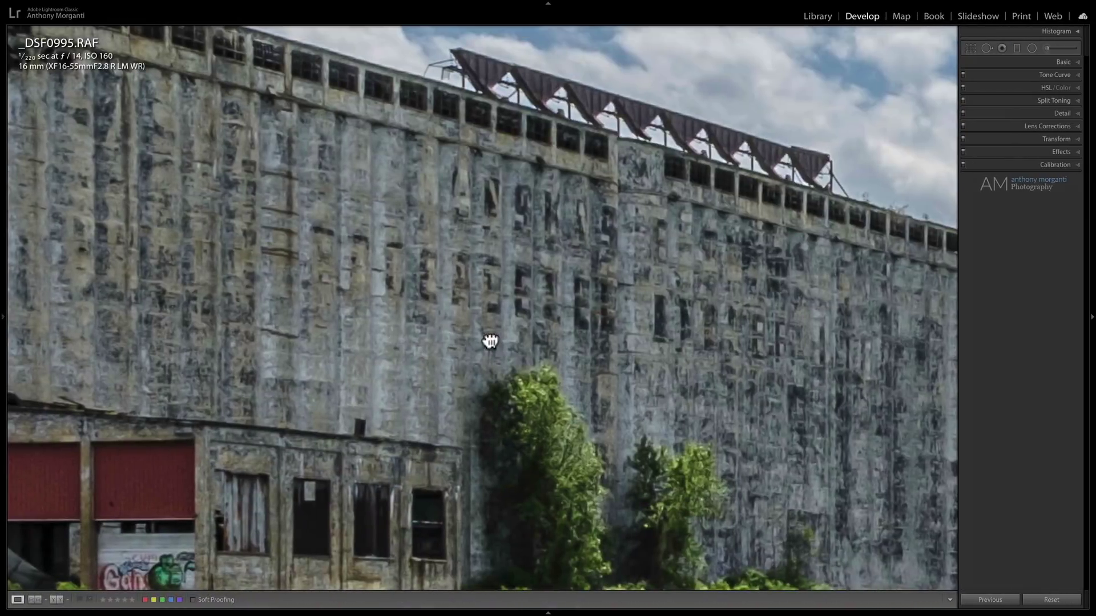
left_click(489, 337)
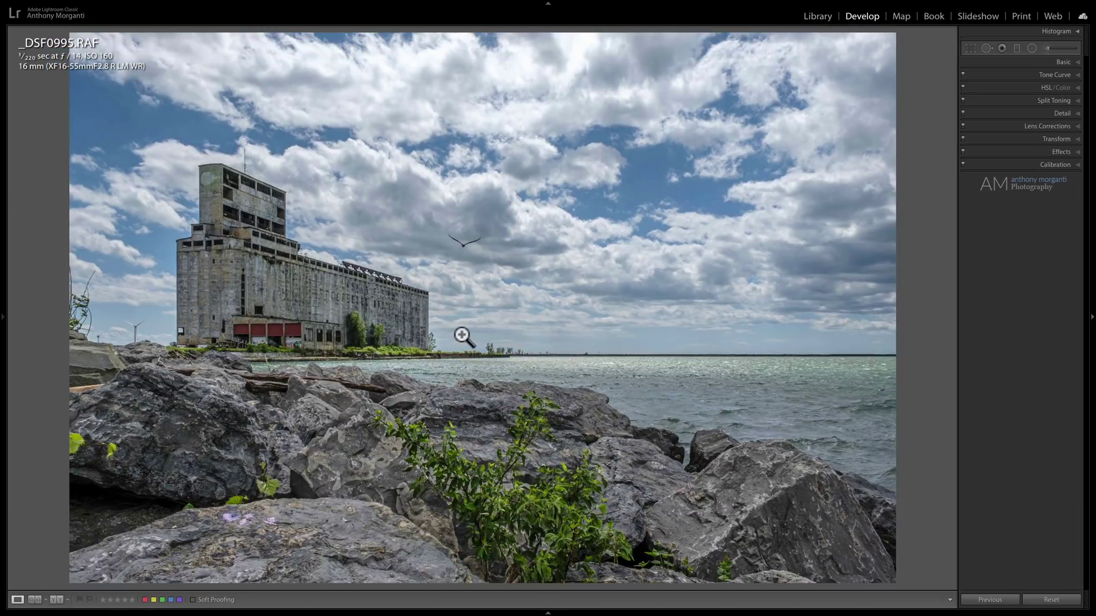
- Advance Lightroom to _DSF0057 and show the same lake pavilion photo fitted whole in Capture One
key("Right")
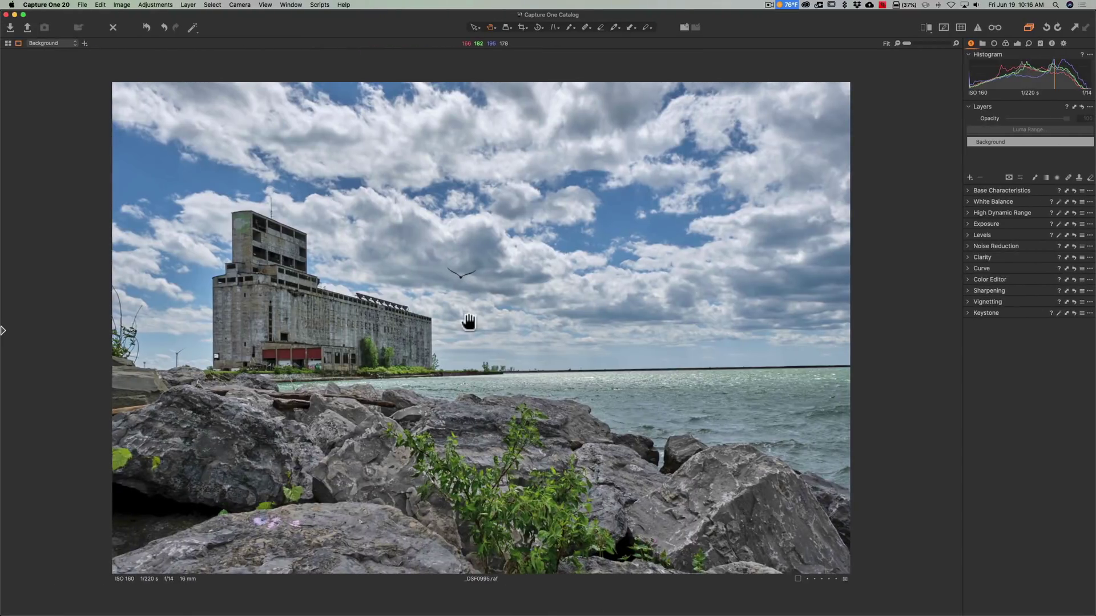
key("Right")
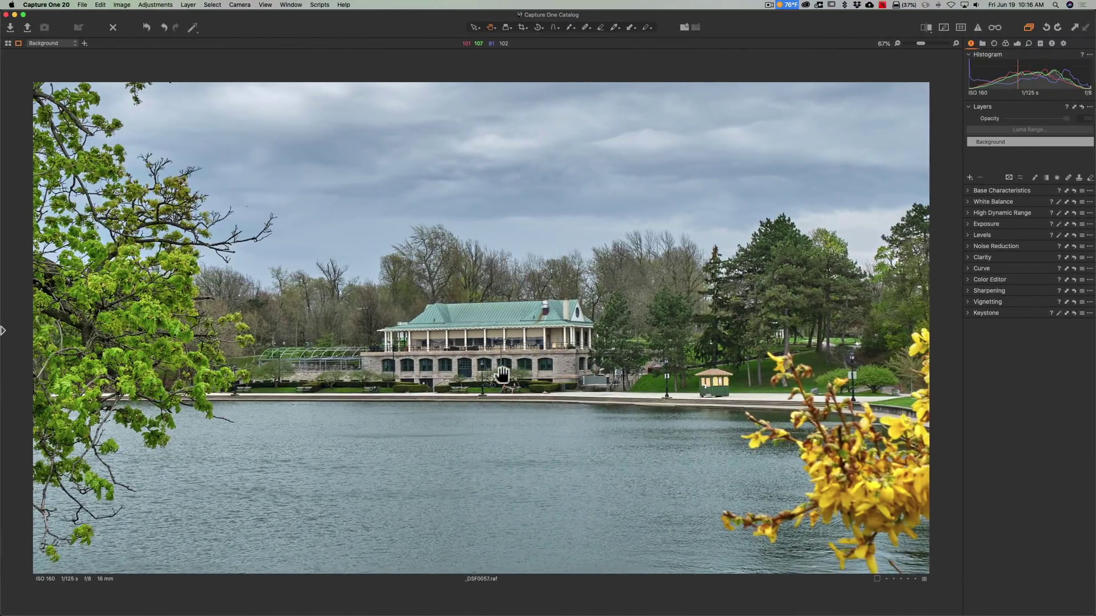
left_click(503, 376)
left_click(502, 377)
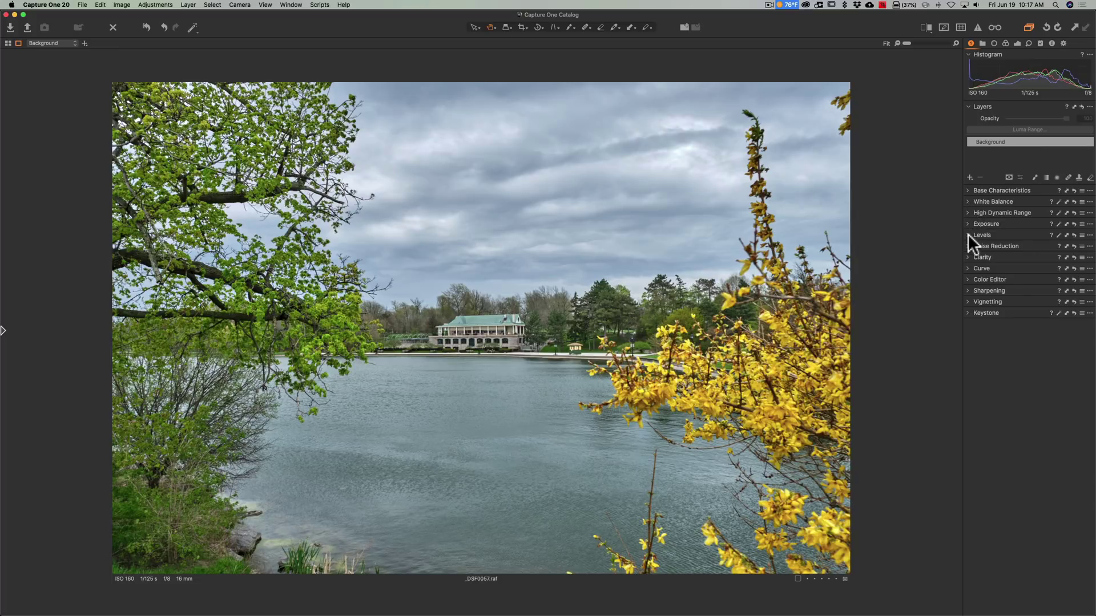
- Raise the Levels black point to 19, then collapse the Levels tool
left_click(967, 234)
left_click_drag(974, 289, 978, 295)
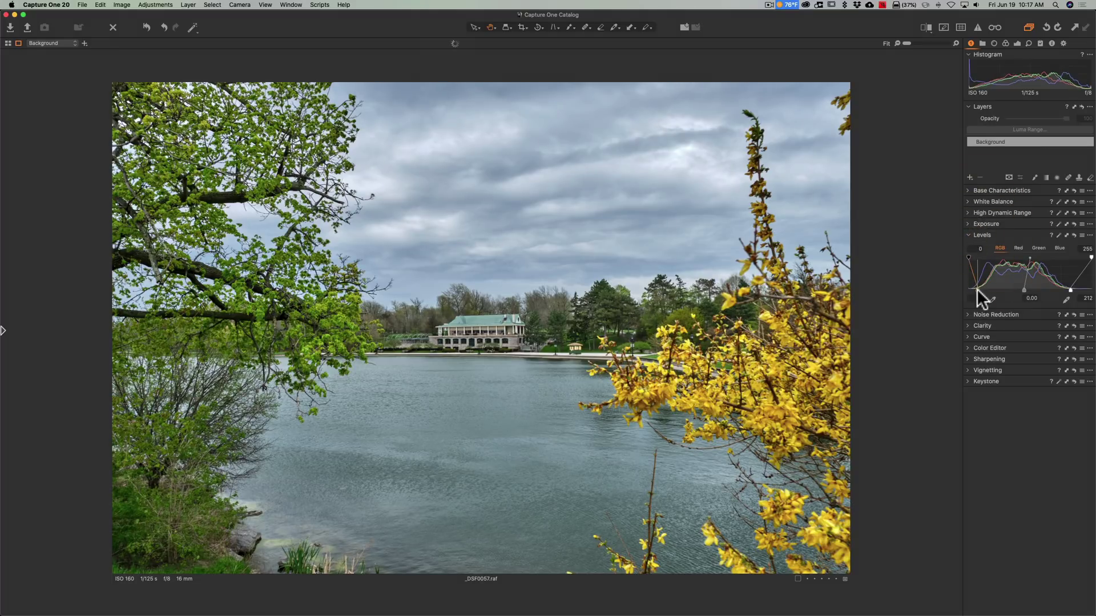
left_click(968, 234)
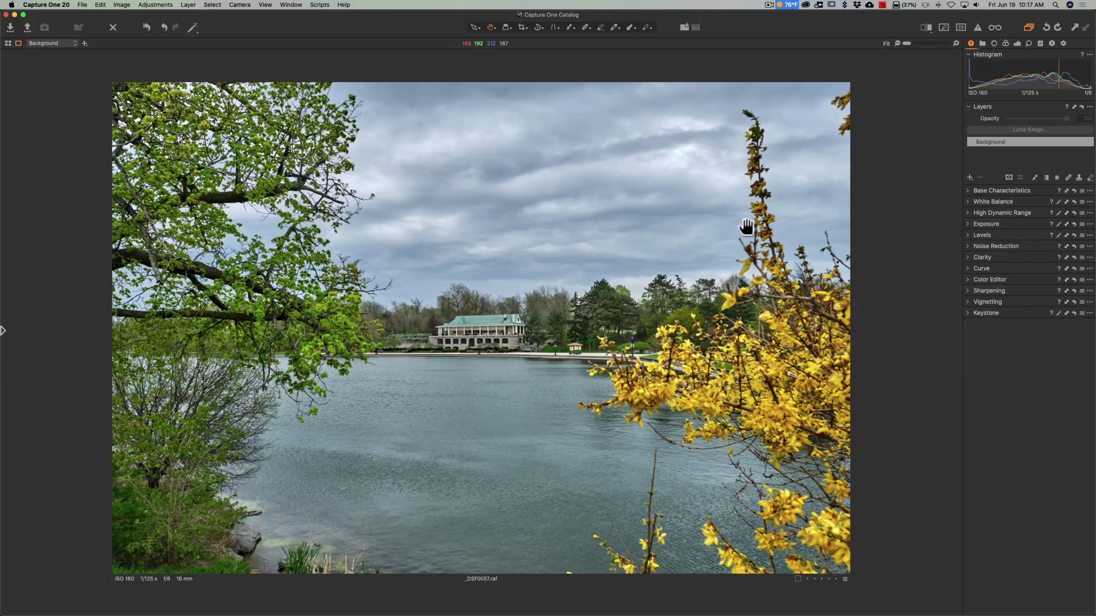
- Zoom Capture One to 200% on the boathouse and compare it against Lightroom's zoomed version
left_click(477, 336)
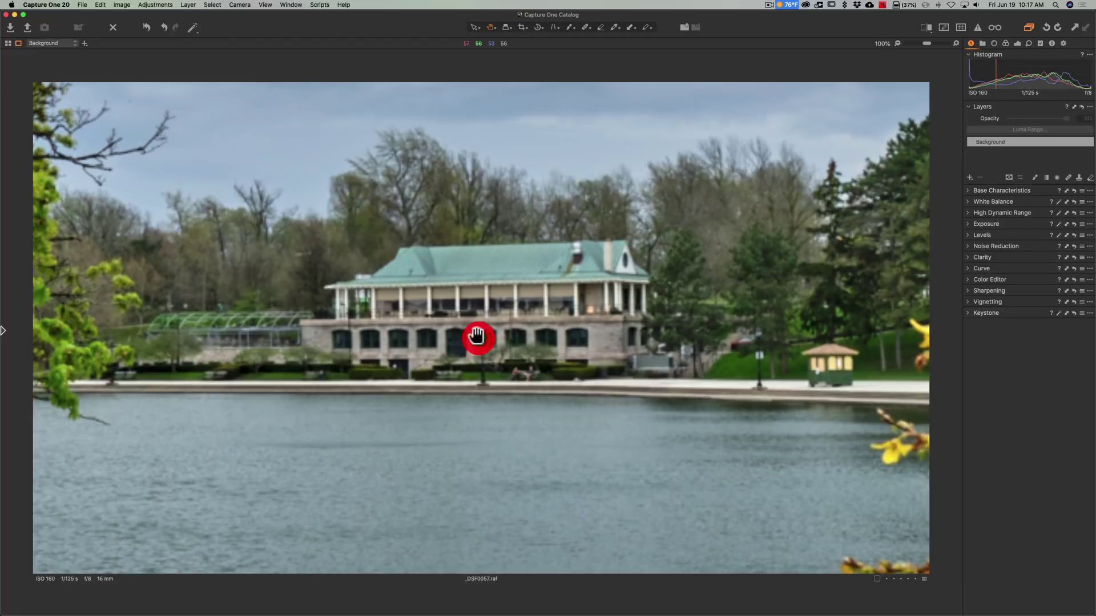
left_click(477, 330)
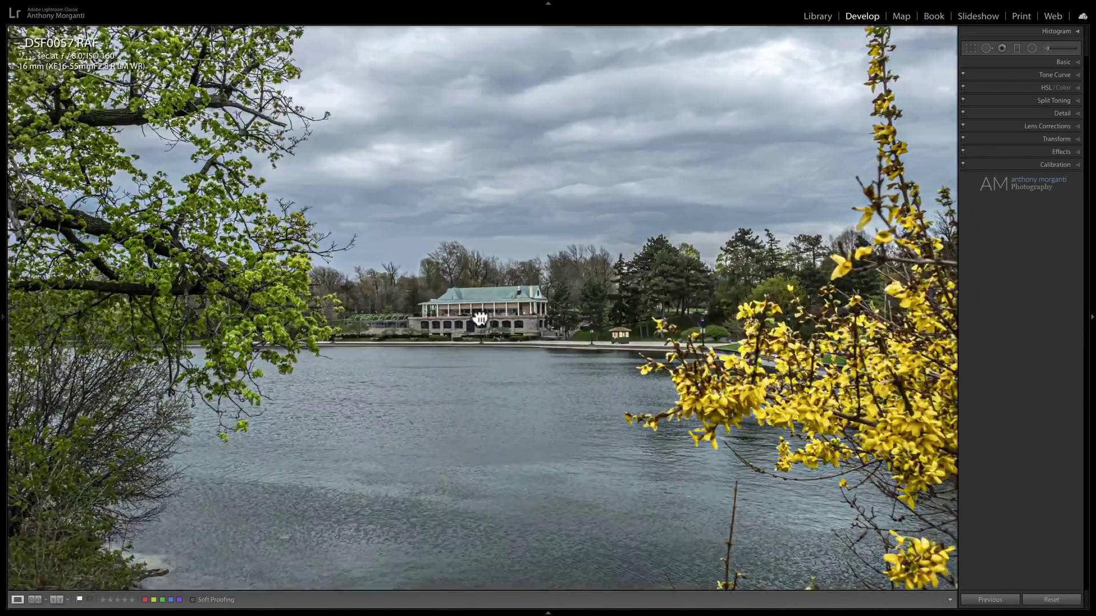
left_click(479, 318)
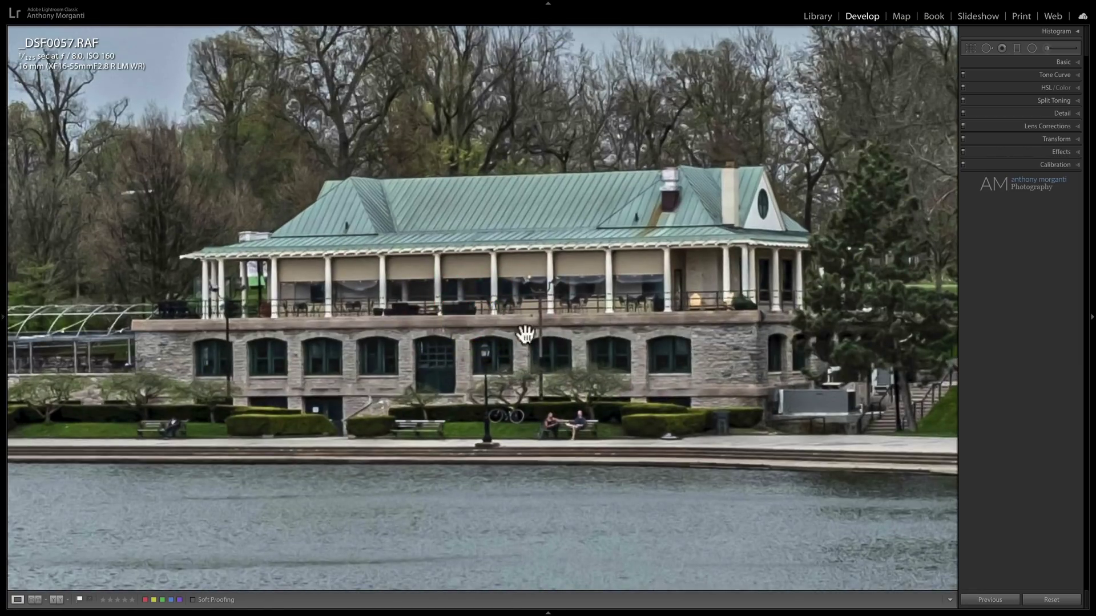
scroll(461, 336, "left", 6)
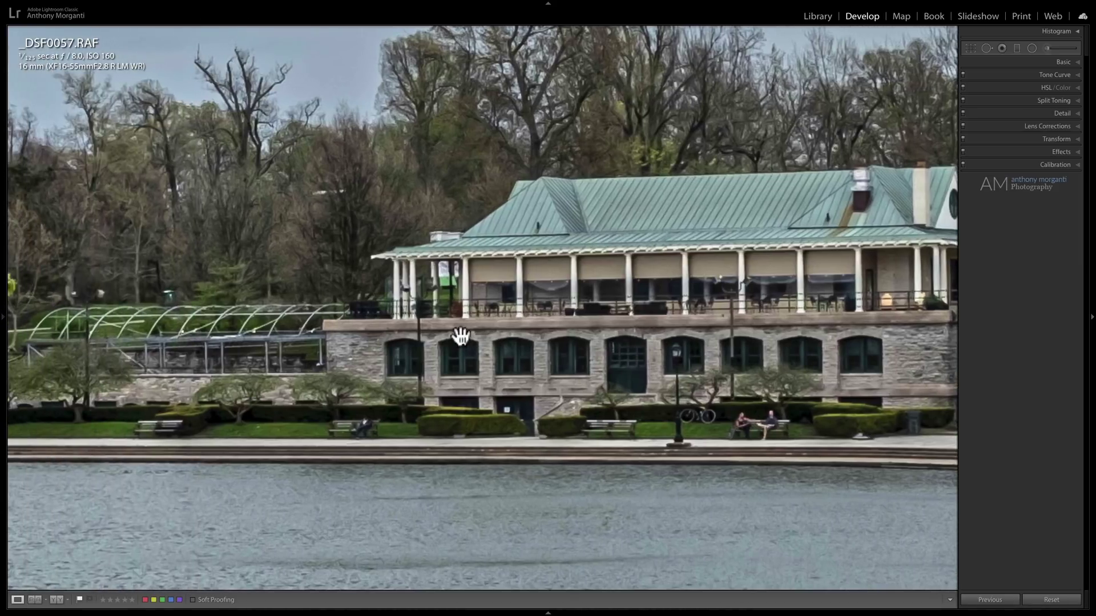
scroll(460, 337, "right", 2)
scroll(460, 337, "left", 8)
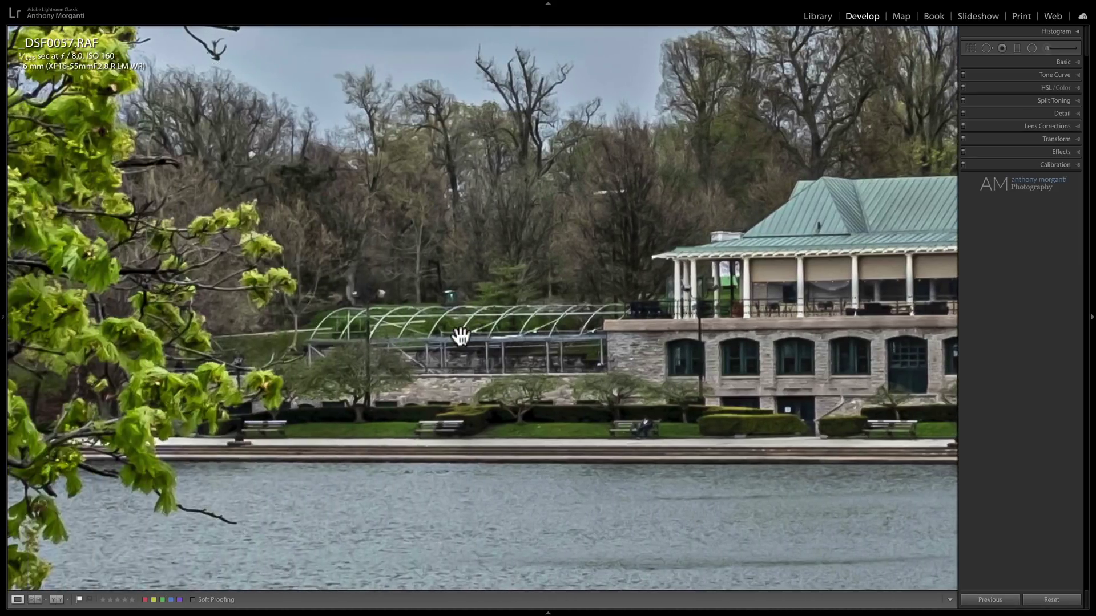
key("ctrl+Left")
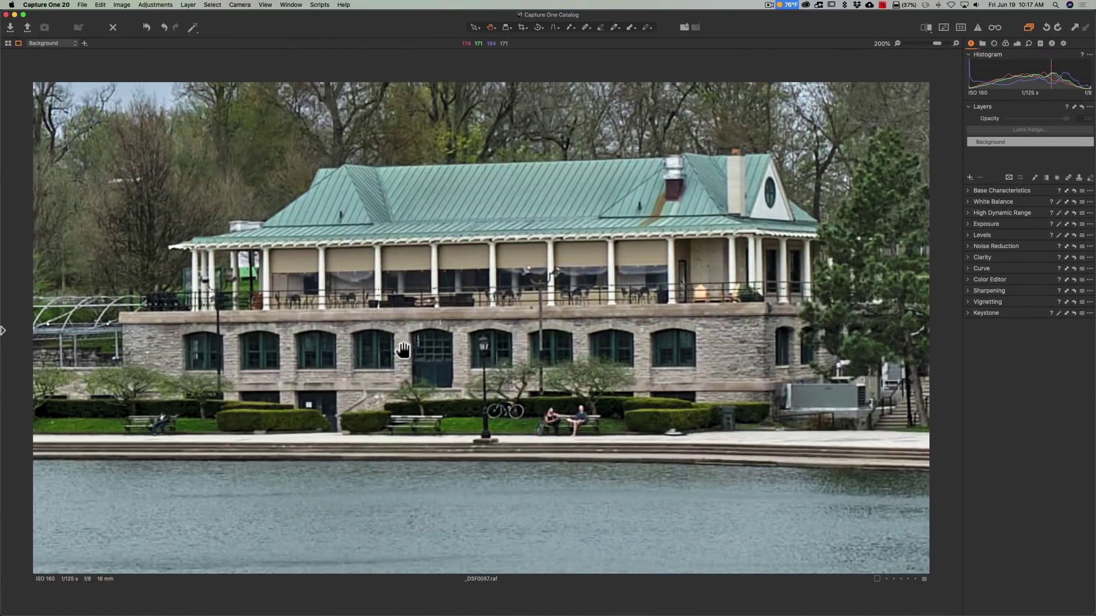
key("ctrl+Right")
scroll(622, 348, "up", 5)
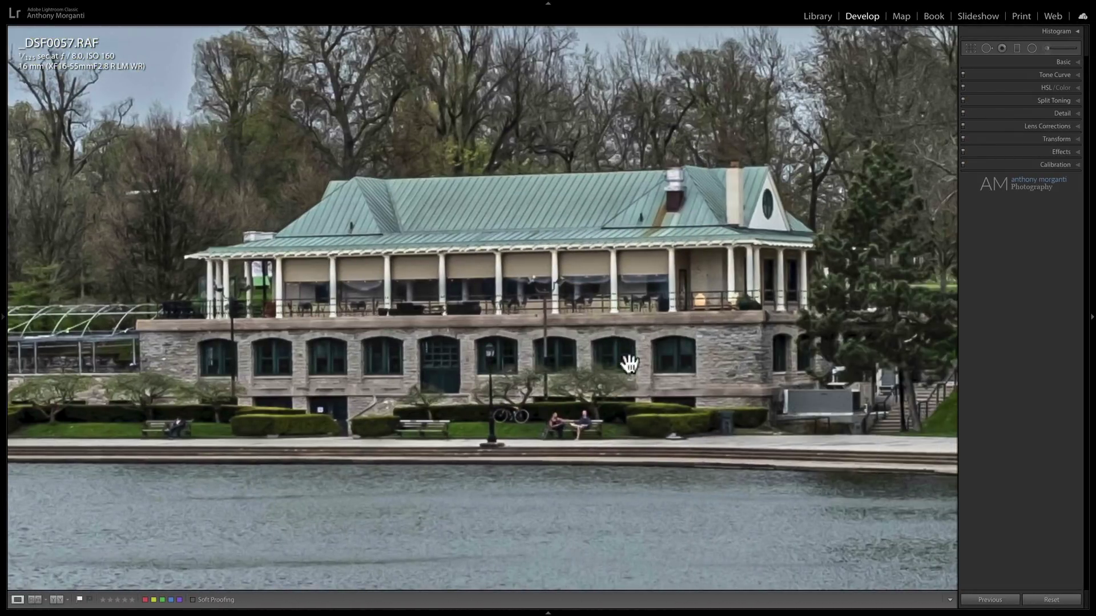
- Compare the boathouse once more from the full-screen Lightroom space, then fit Lightroom's photo whole
key("ctrl+Up")
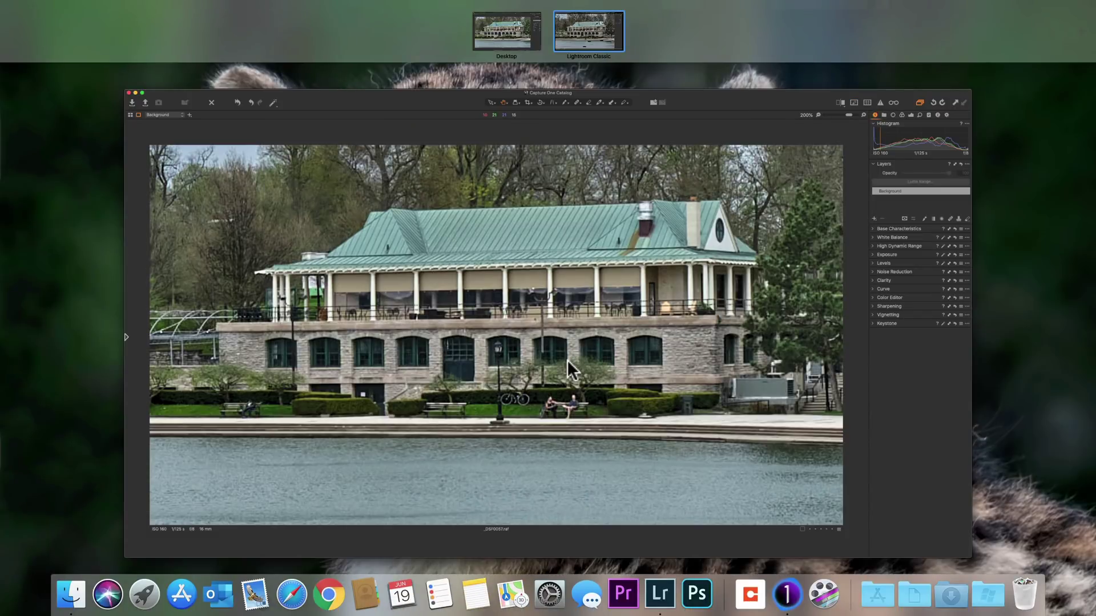
left_click(605, 36)
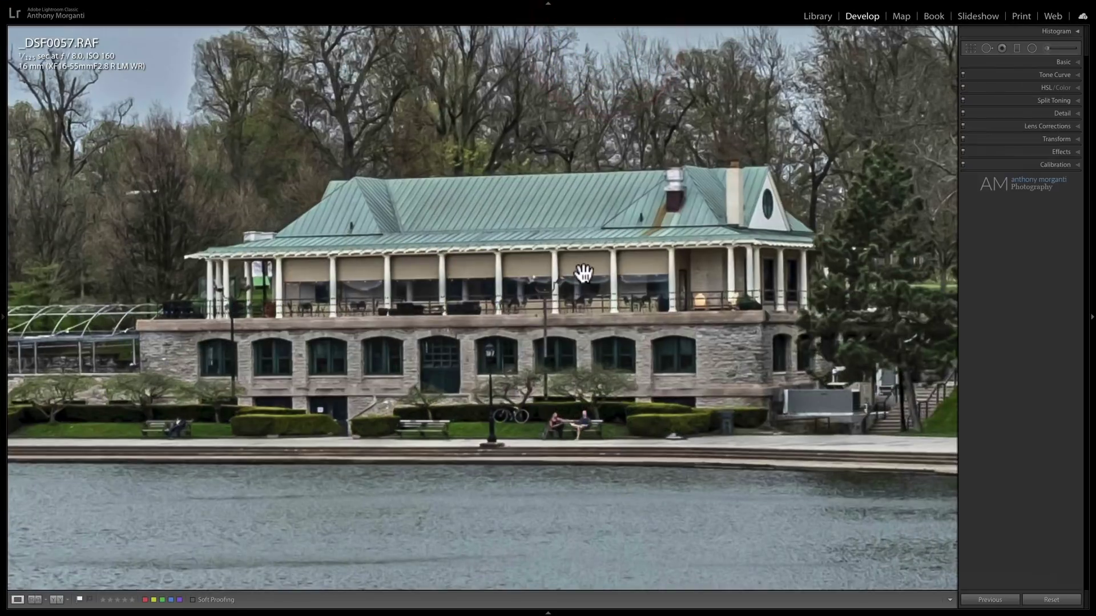
key("ctrl+Left")
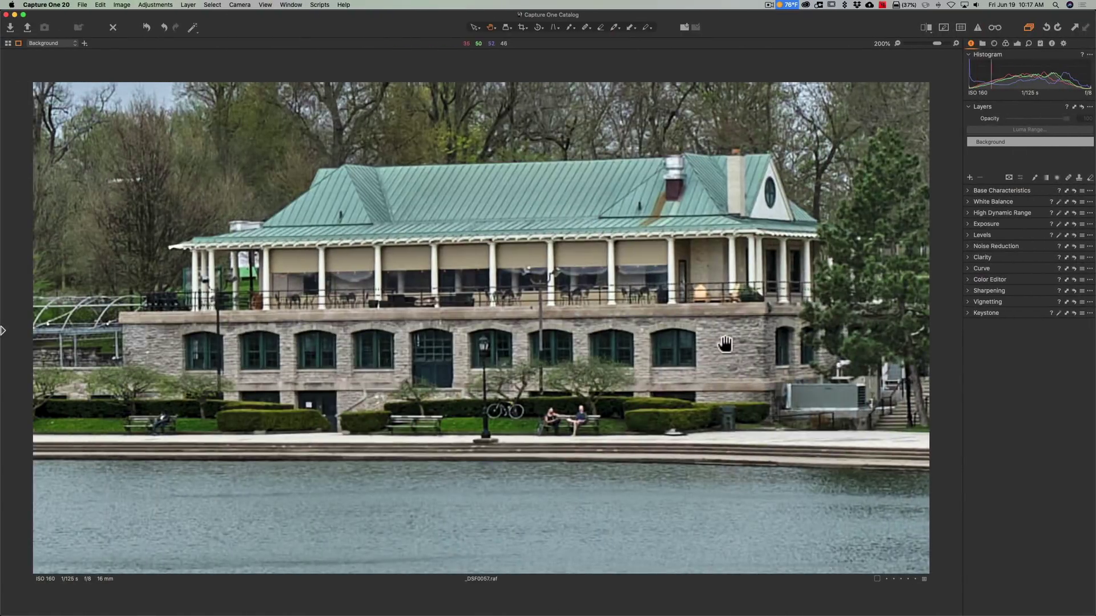
key("ctrl+Right")
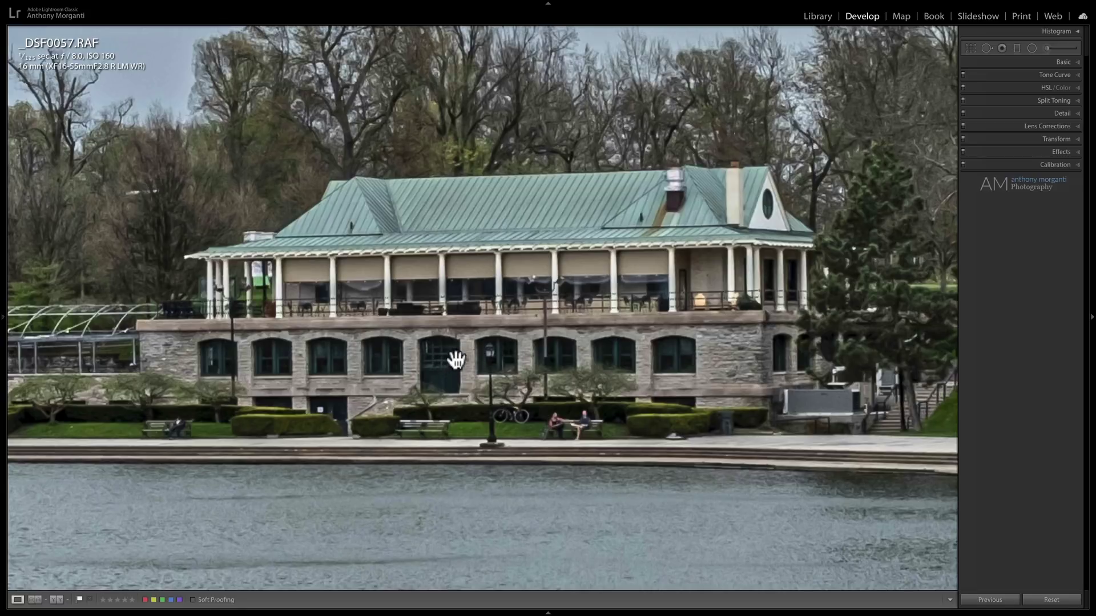
left_click(465, 357)
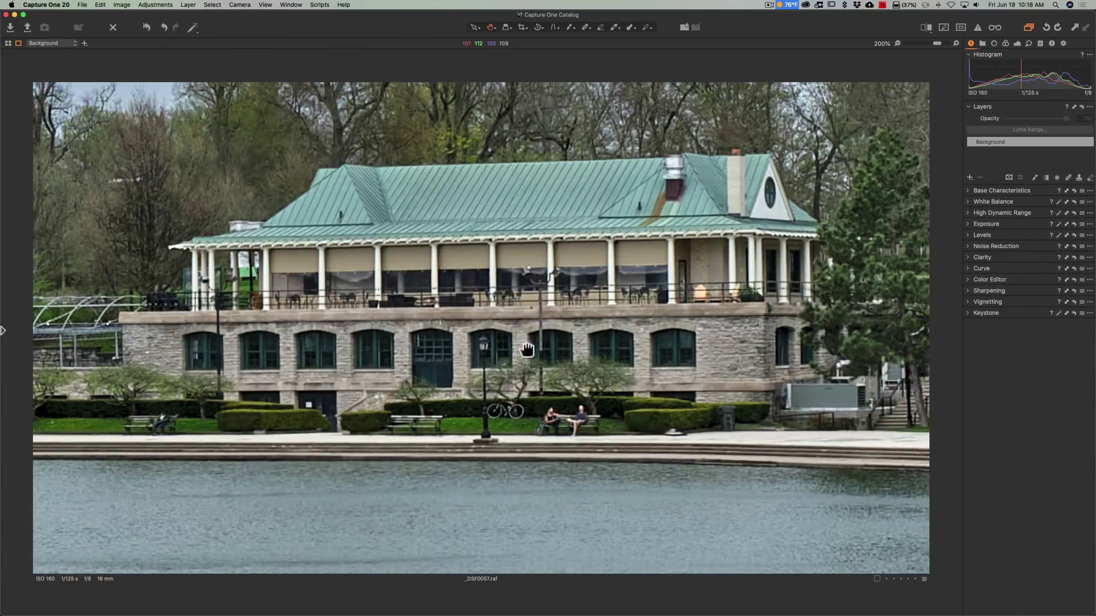
left_click(526, 348)
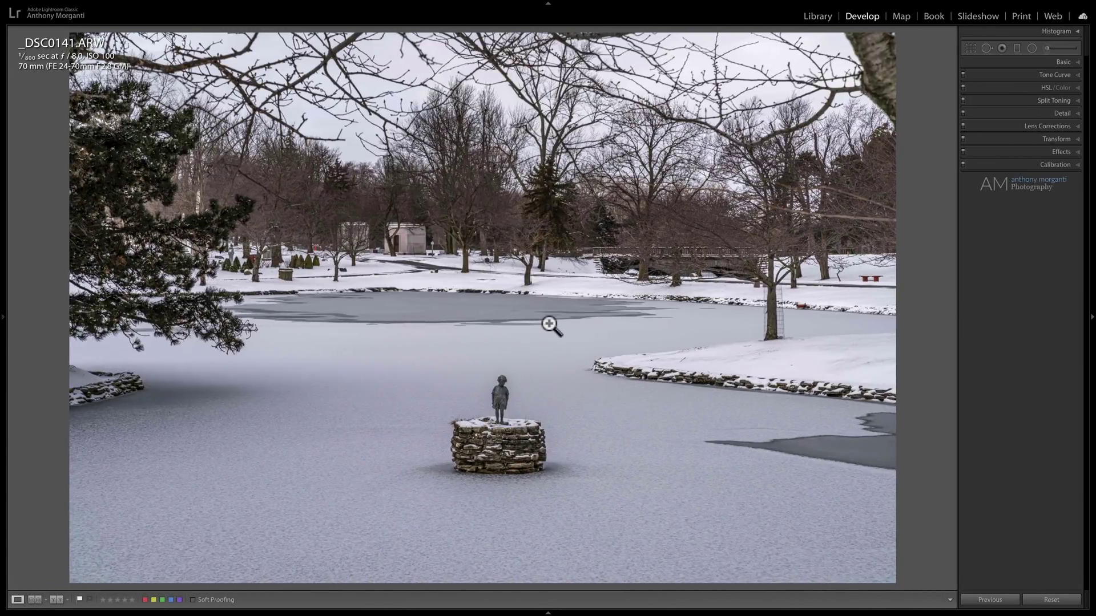
- Zoom Lightroom to 1:1 on the child statue and pan down to its snowy stone base
left_click(501, 408)
left_click_drag(499, 403, 501, 372)
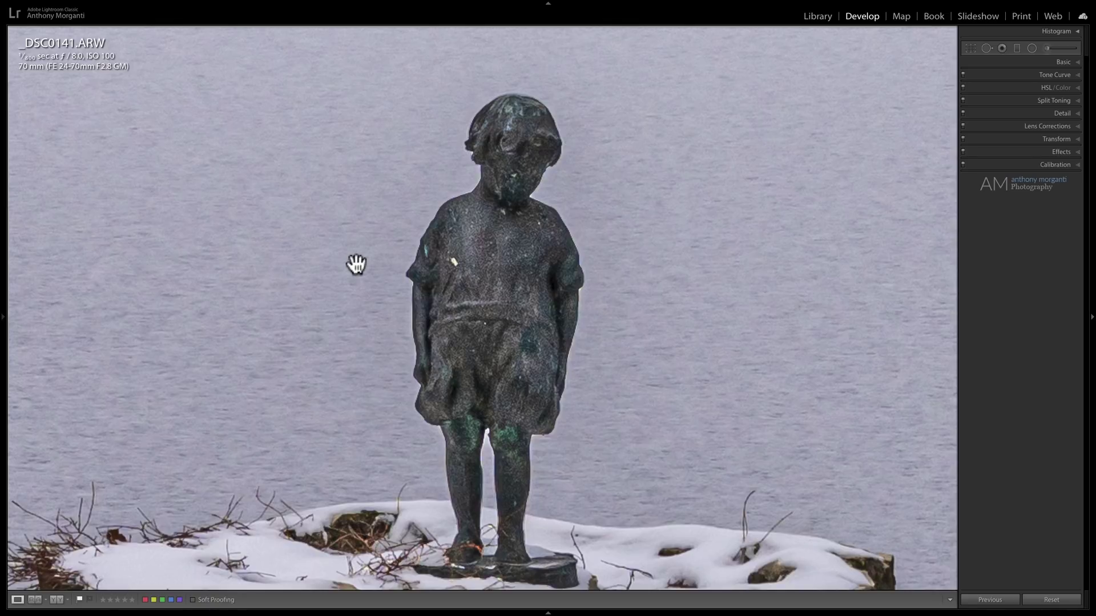
left_click_drag(445, 345, 461, 202)
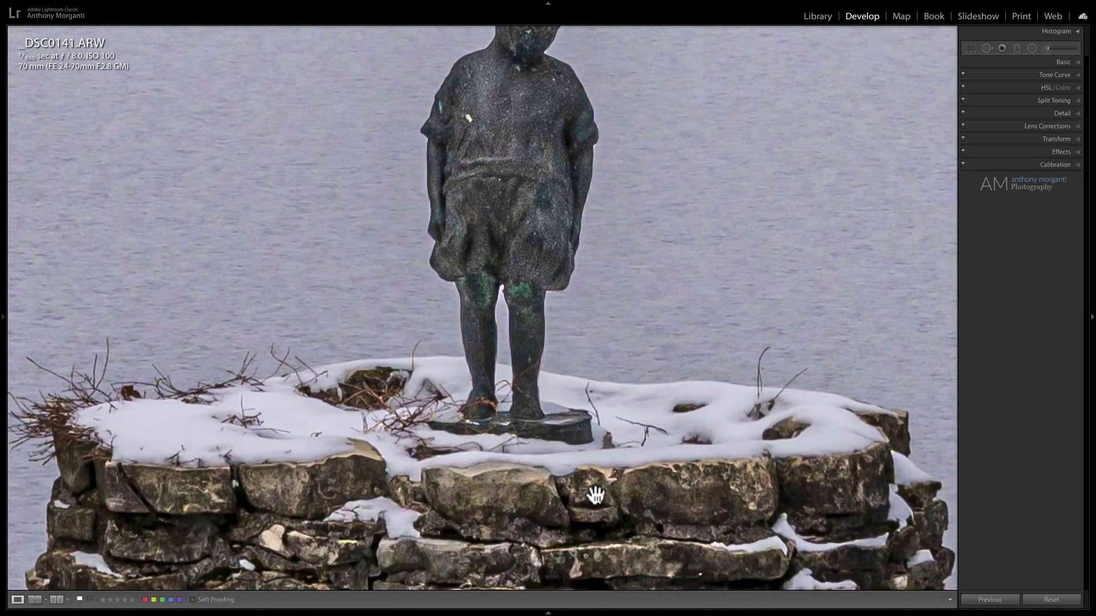
- Zoom Capture One's pond photo to 200% on the statue's legs and stone base
key("ctrl+Left")
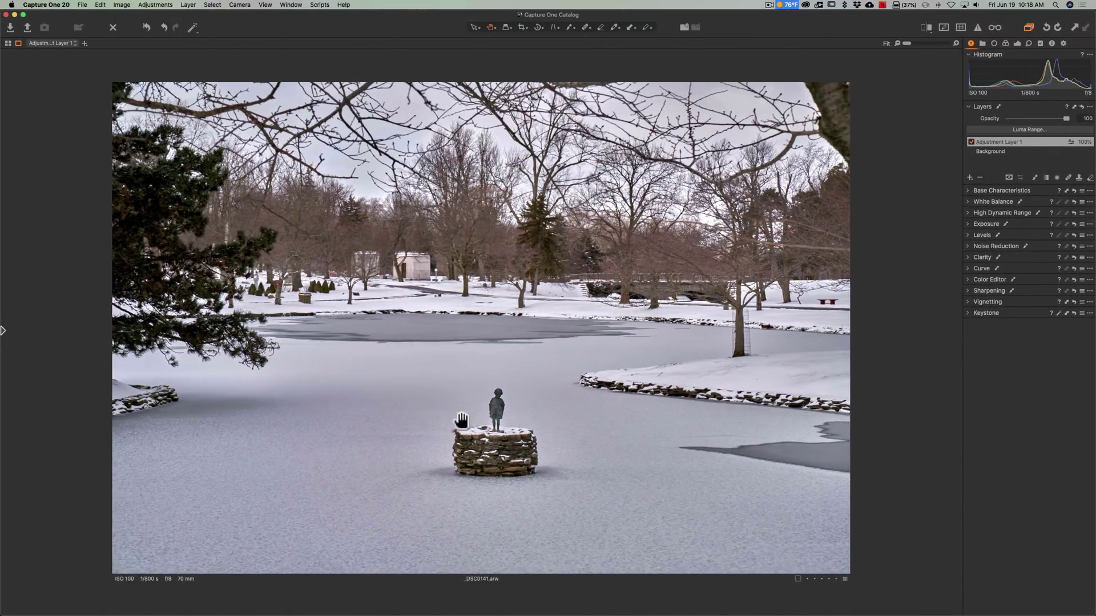
left_click_drag(496, 428, 495, 461)
key("super+equal")
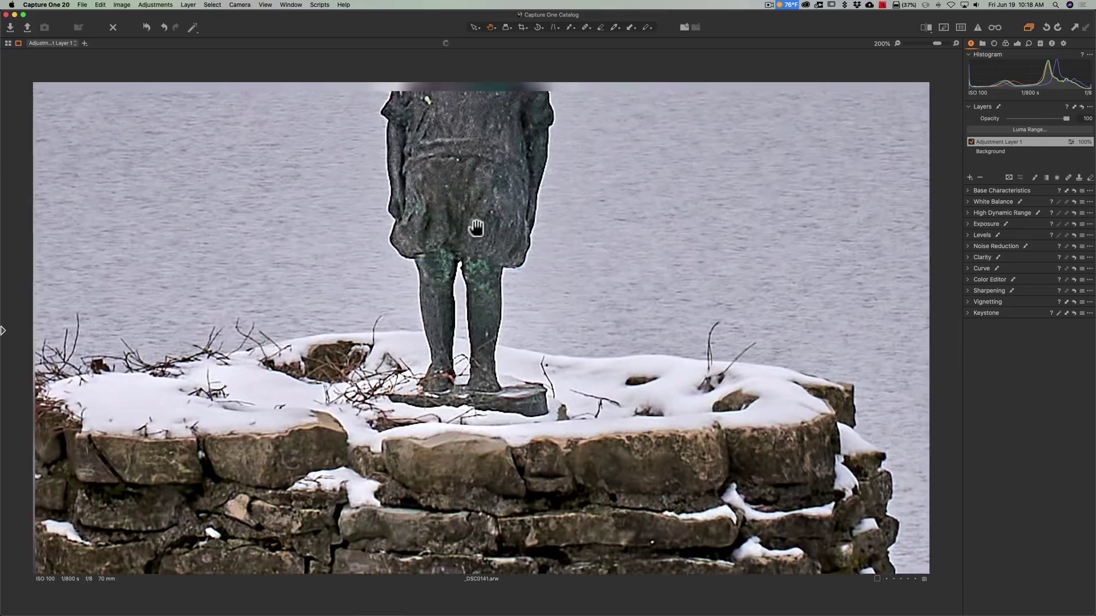
left_click_drag(477, 232, 485, 298)
left_click(488, 298)
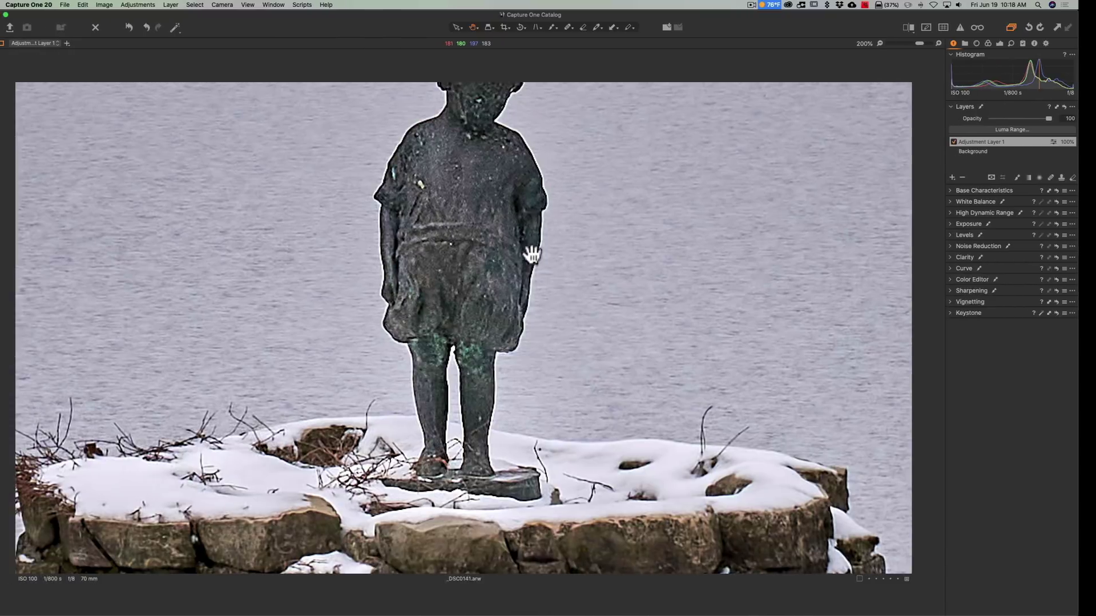
- Pan across the stone base to compare against Lightroom, then fit both photos back whole
key("super+equal")
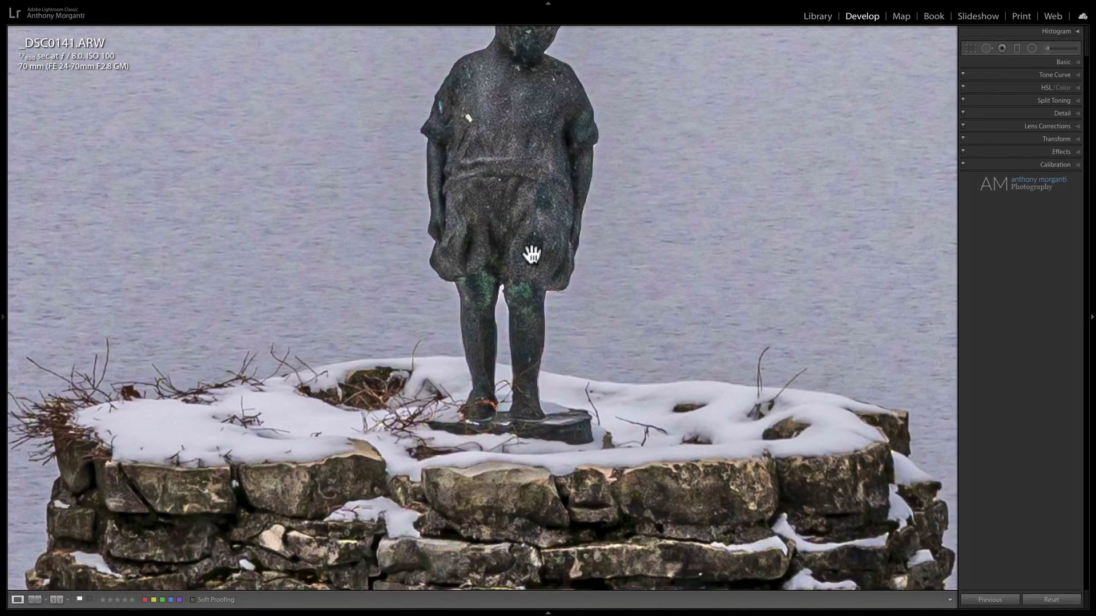
left_click_drag(519, 325, 505, 264)
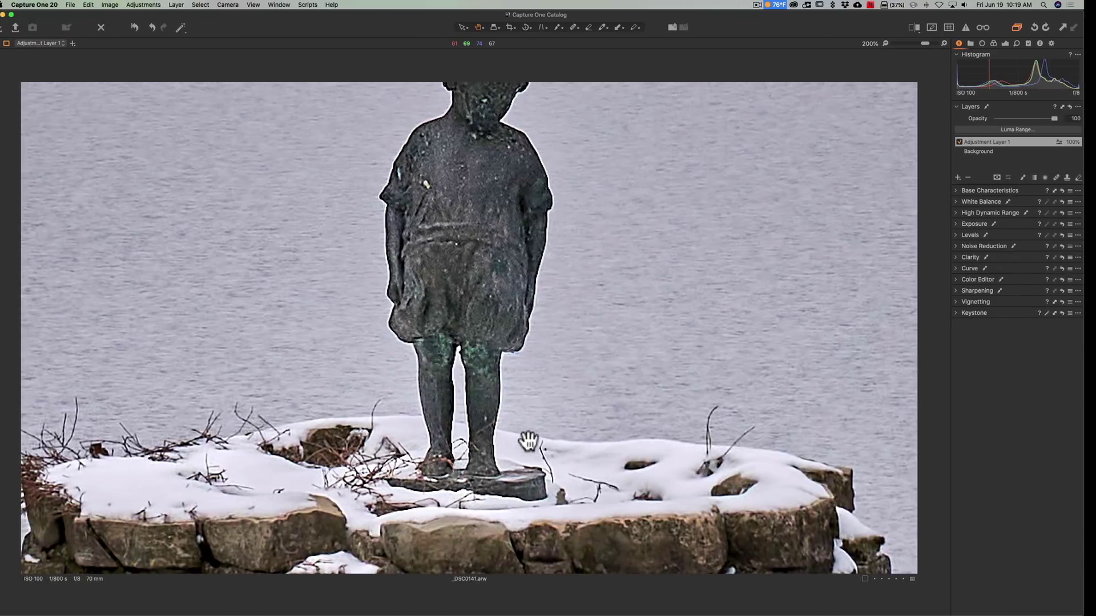
left_click_drag(410, 508, 421, 340)
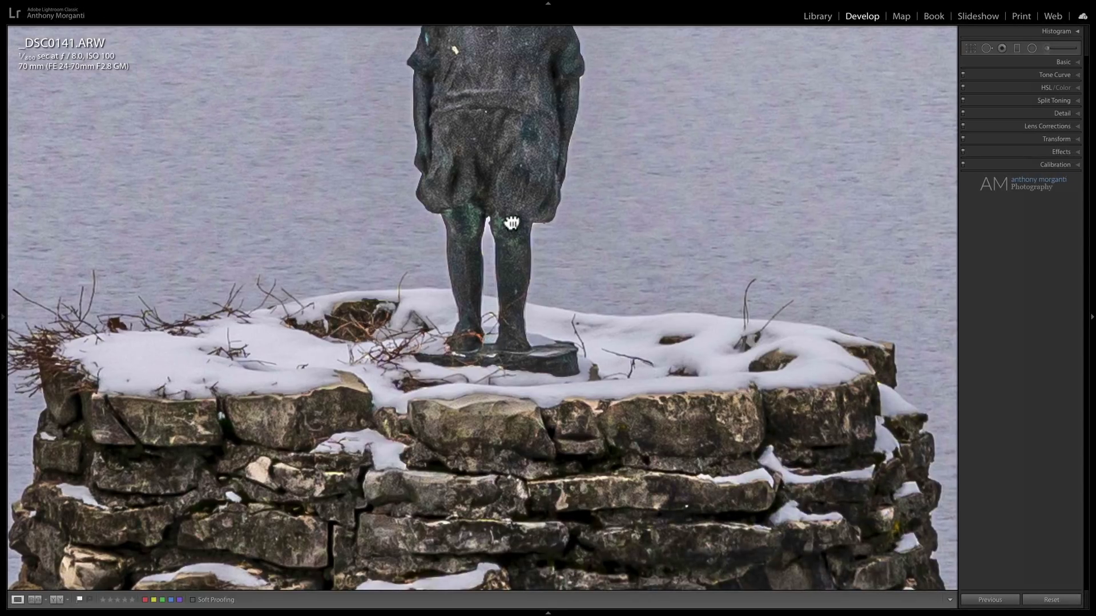
left_click(510, 222)
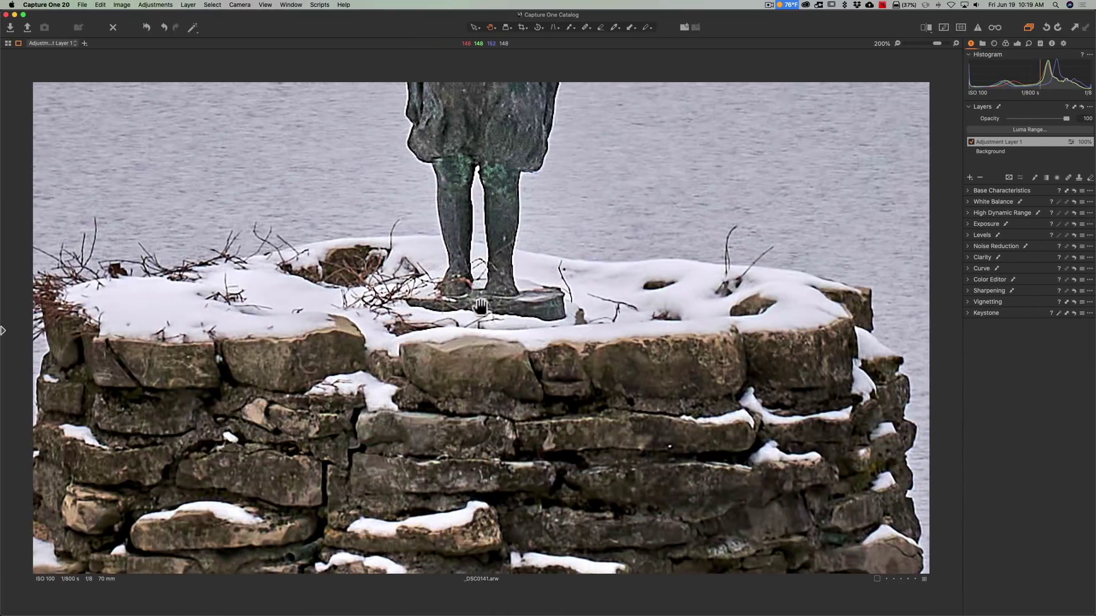
left_click(481, 306)
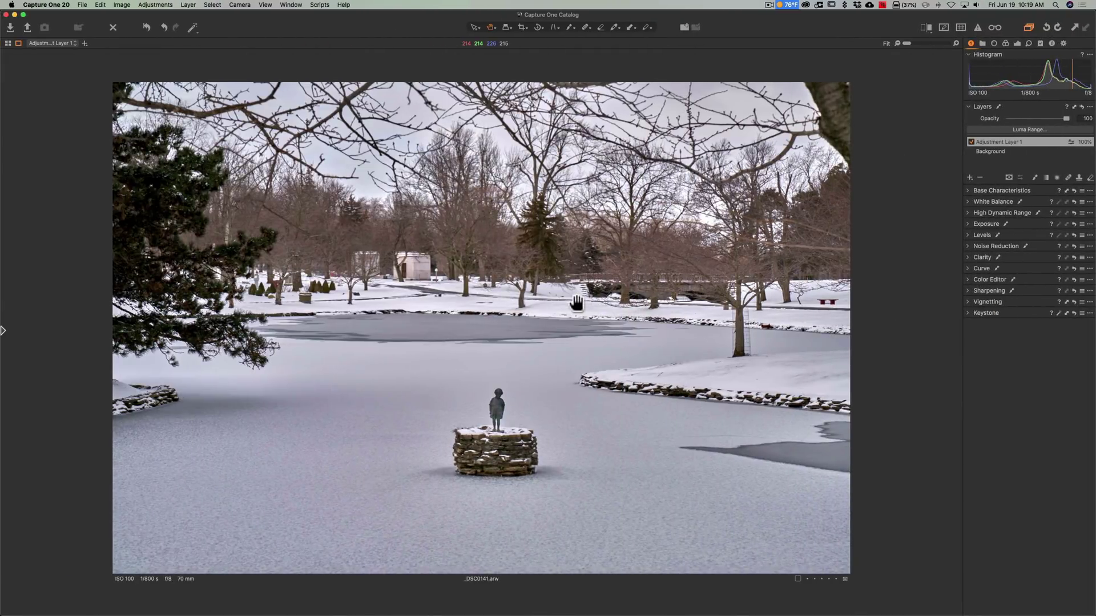
- Advance Lightroom to the icy pier photo _DSC1048 and zoom 1:1 on the lighthouse
key("Right")
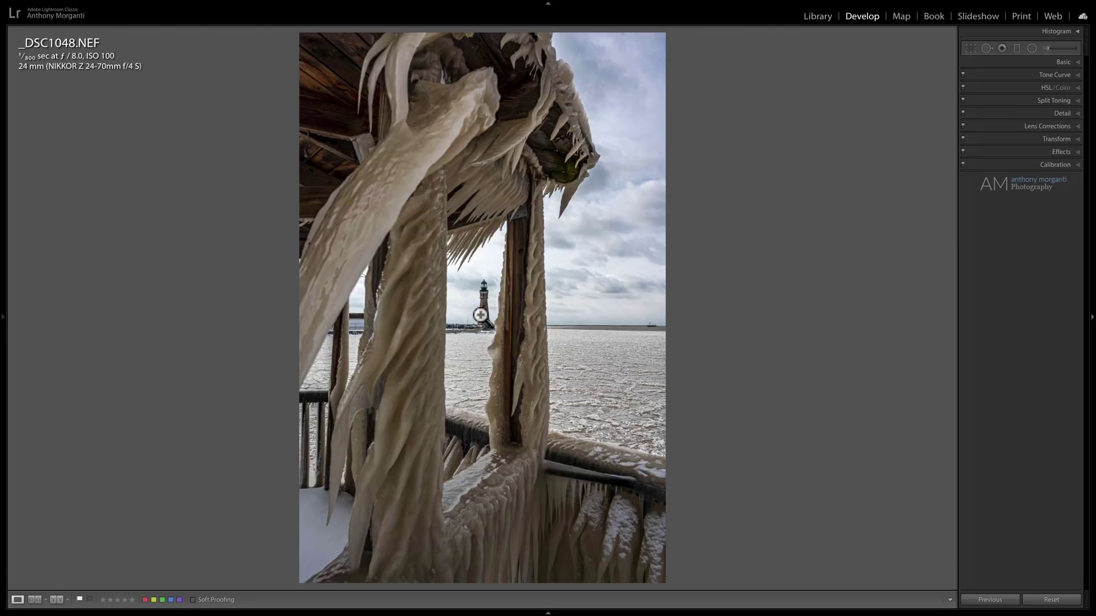
left_click(484, 312)
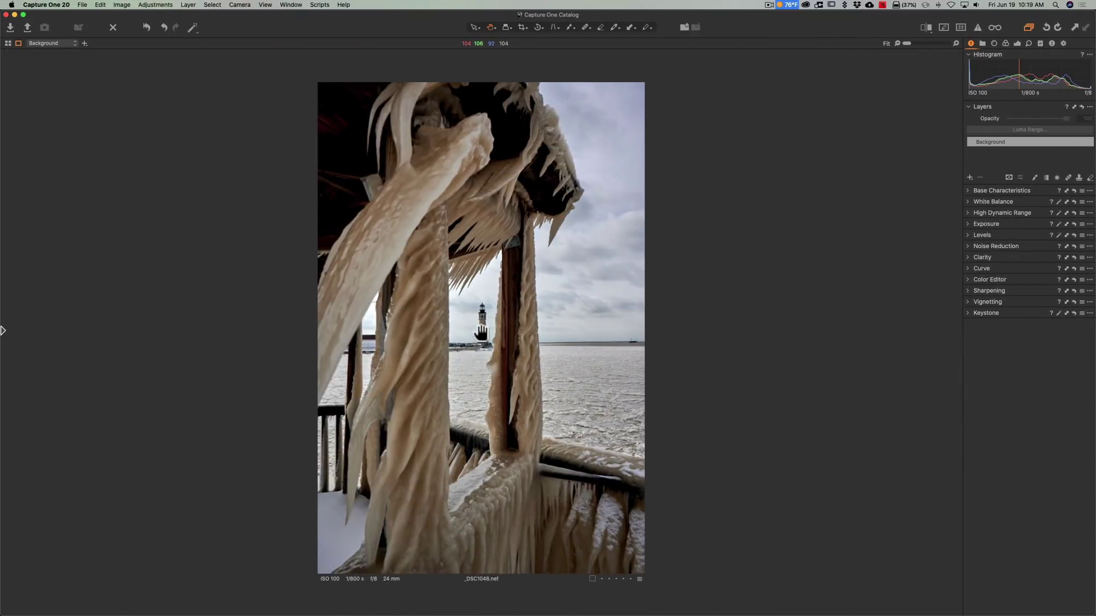
left_click(482, 334)
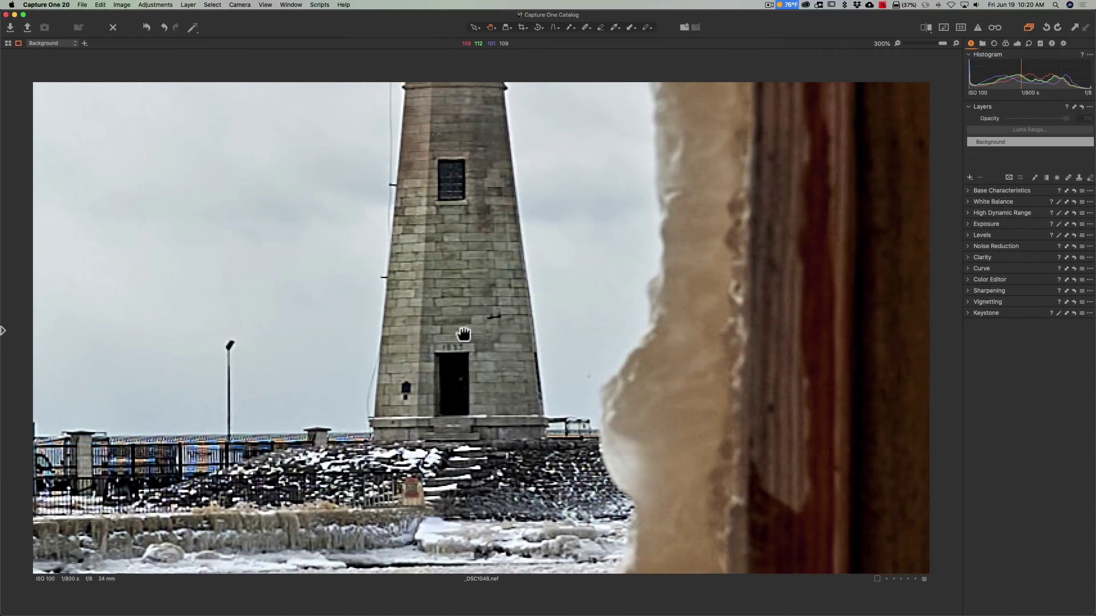
left_click(444, 334)
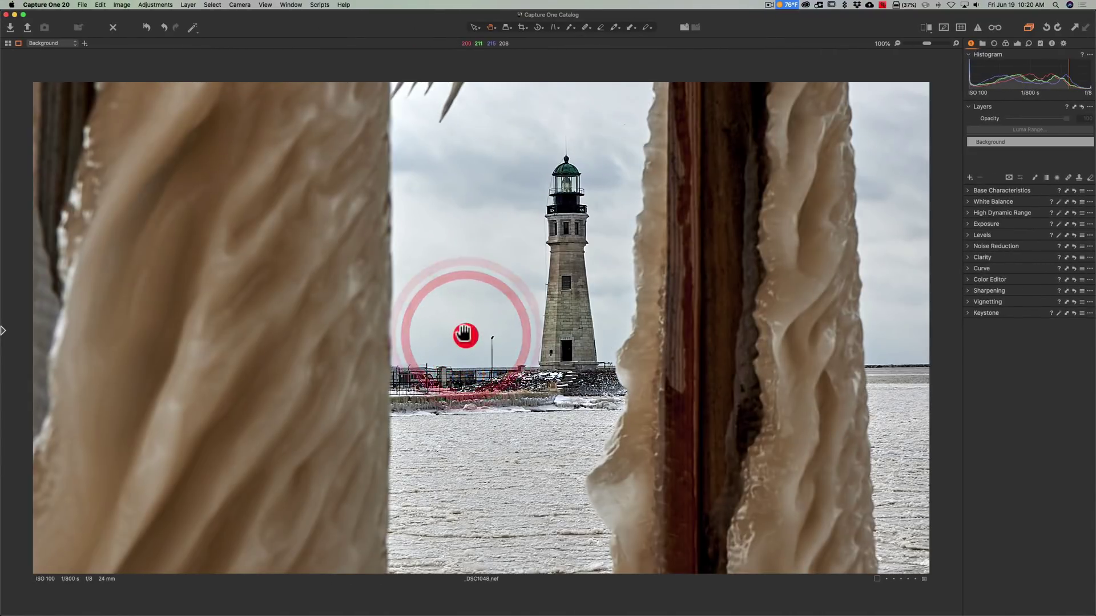
left_click(463, 334)
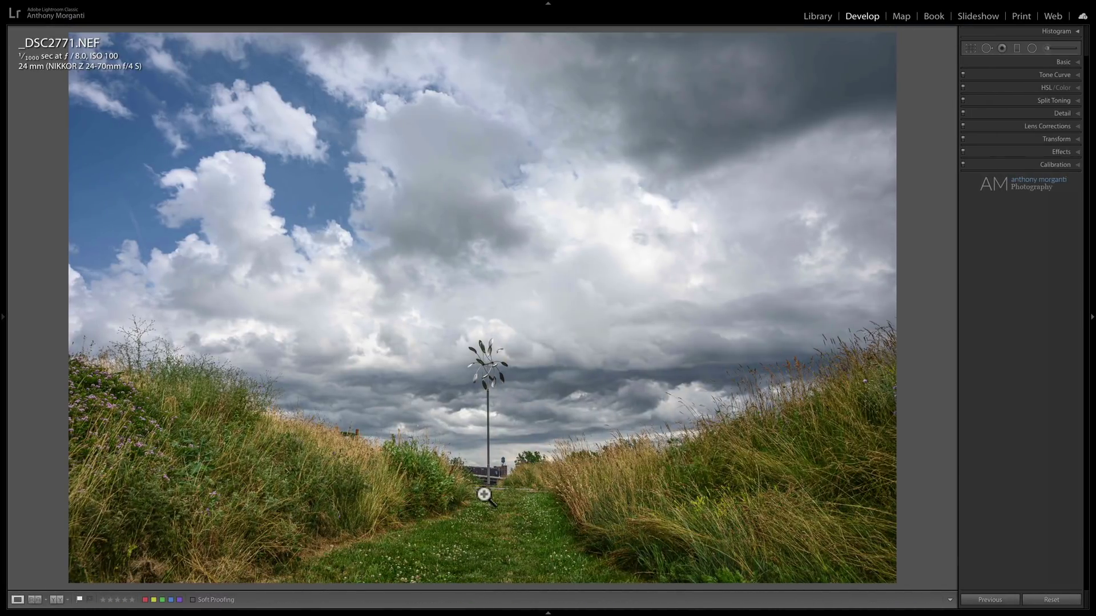
- Zoom the field photo to full size on the path and pan down the grassy path
left_click(489, 492)
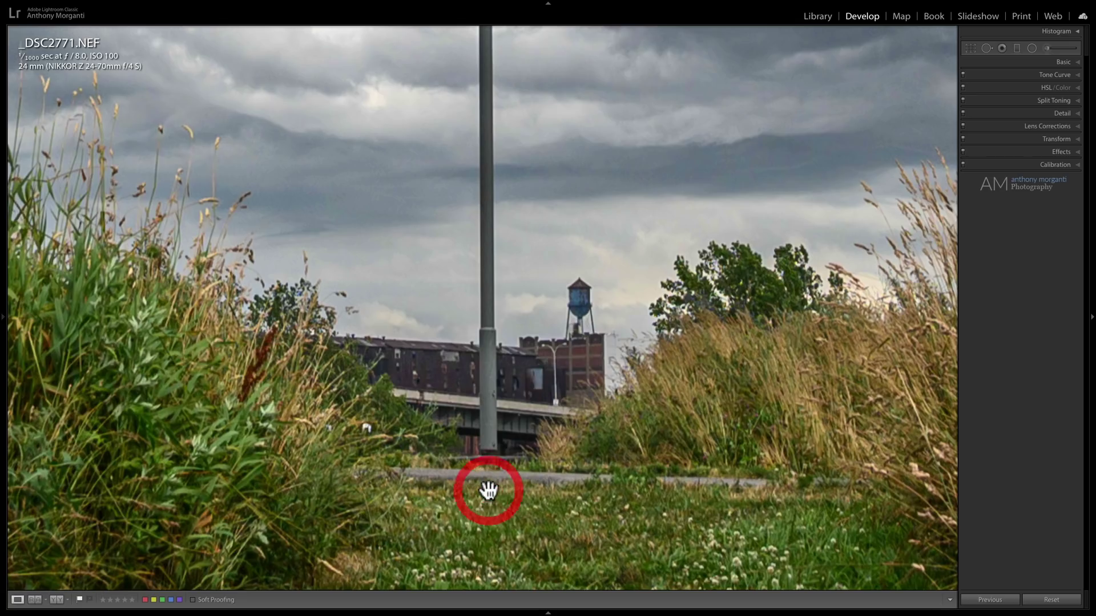
left_click_drag(486, 491, 484, 430)
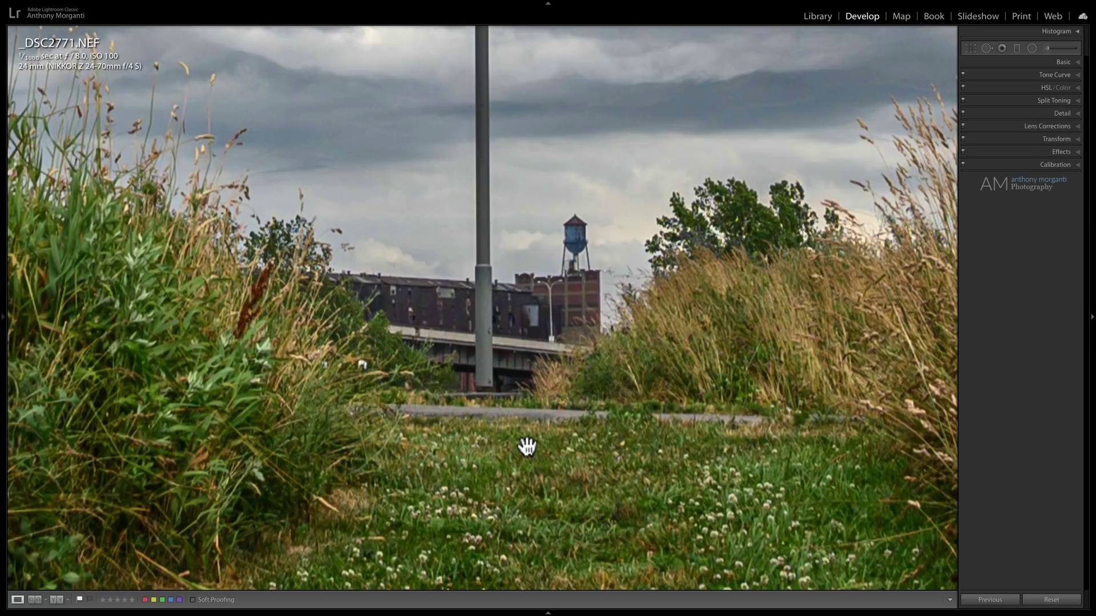
left_click_drag(511, 423, 507, 379)
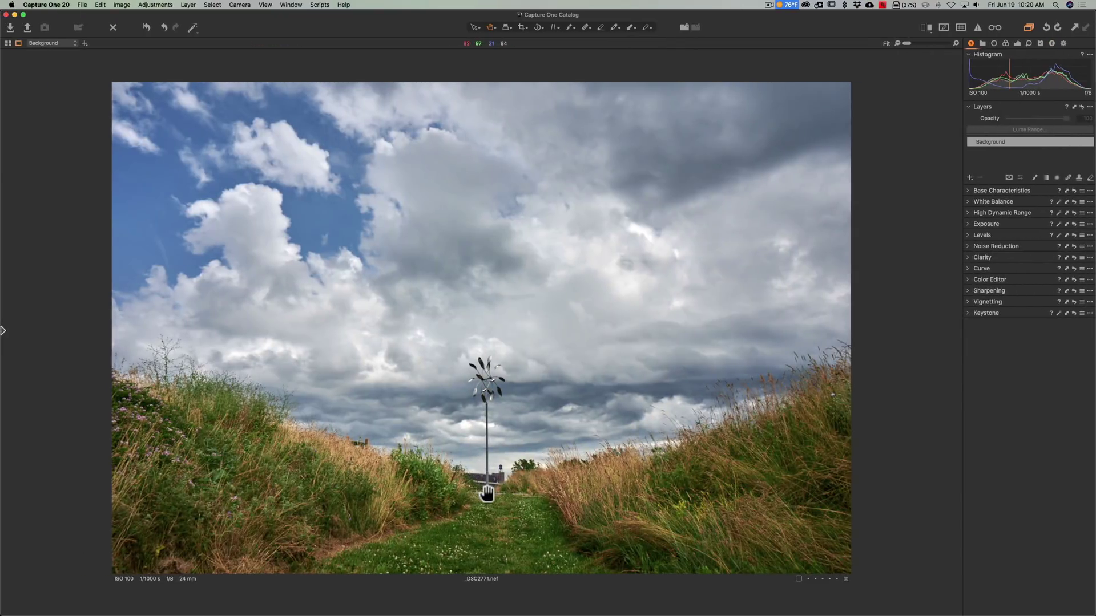
double_click(487, 496)
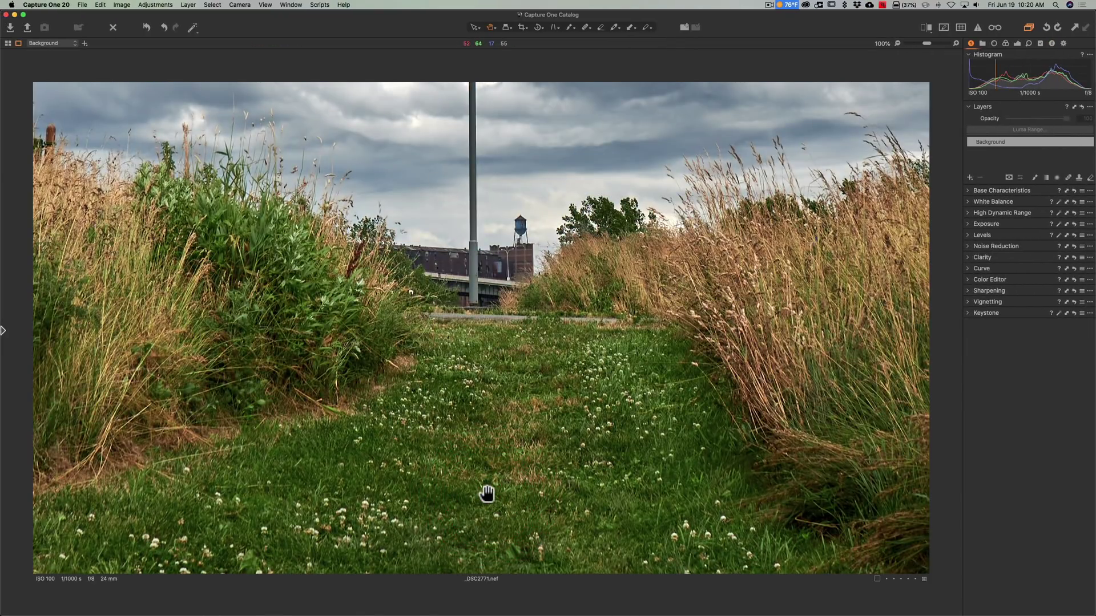
key("super+equal")
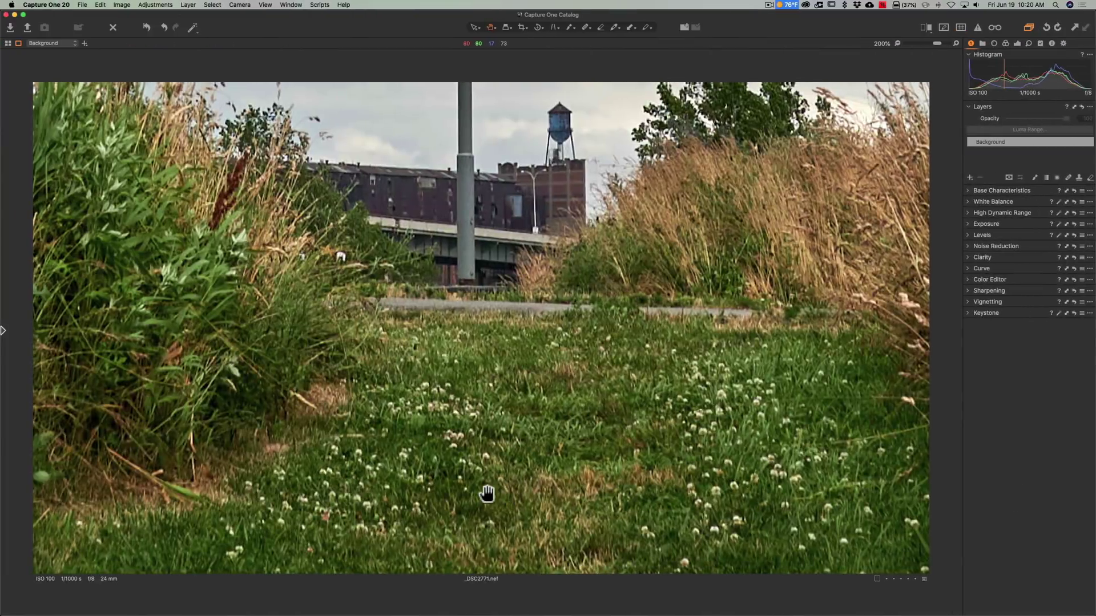
key("super+0")
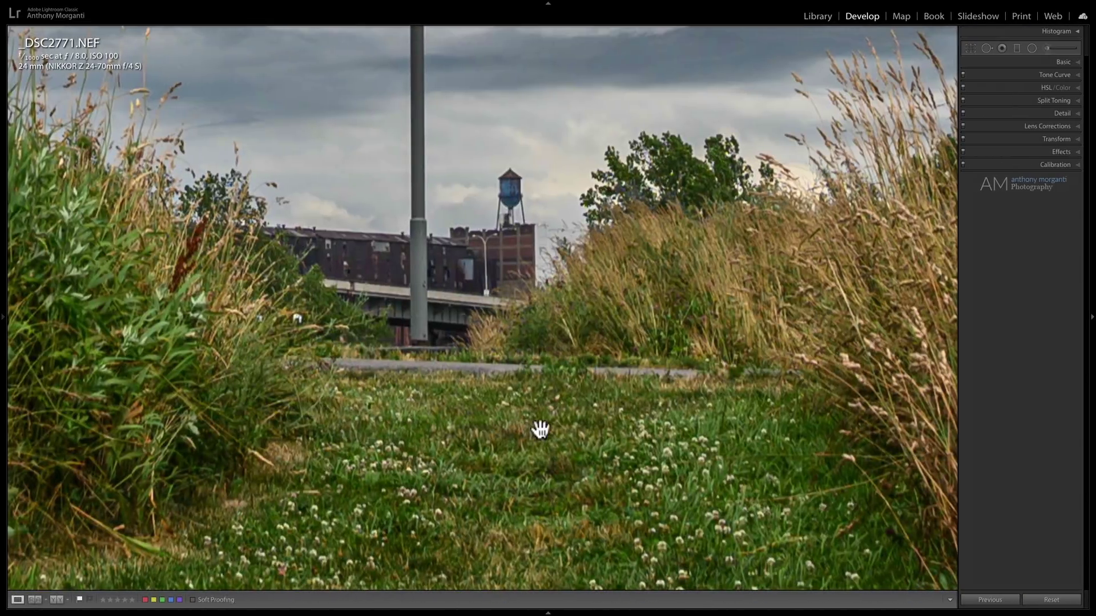
left_click(538, 429)
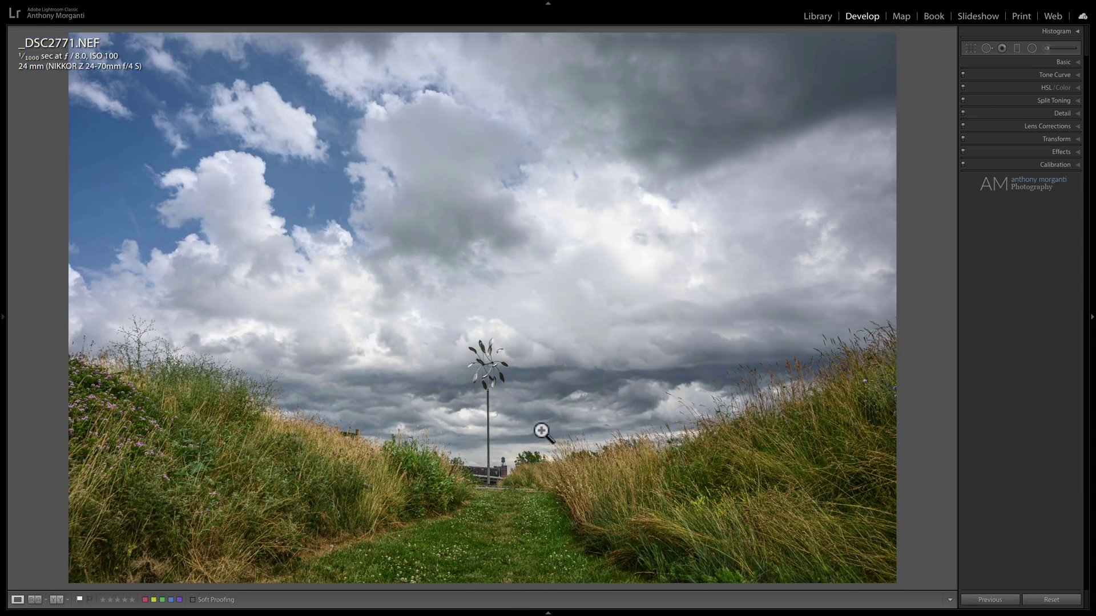
- Advance Lightroom to the city skyline photo _DSC1785.NEF
key("Right")
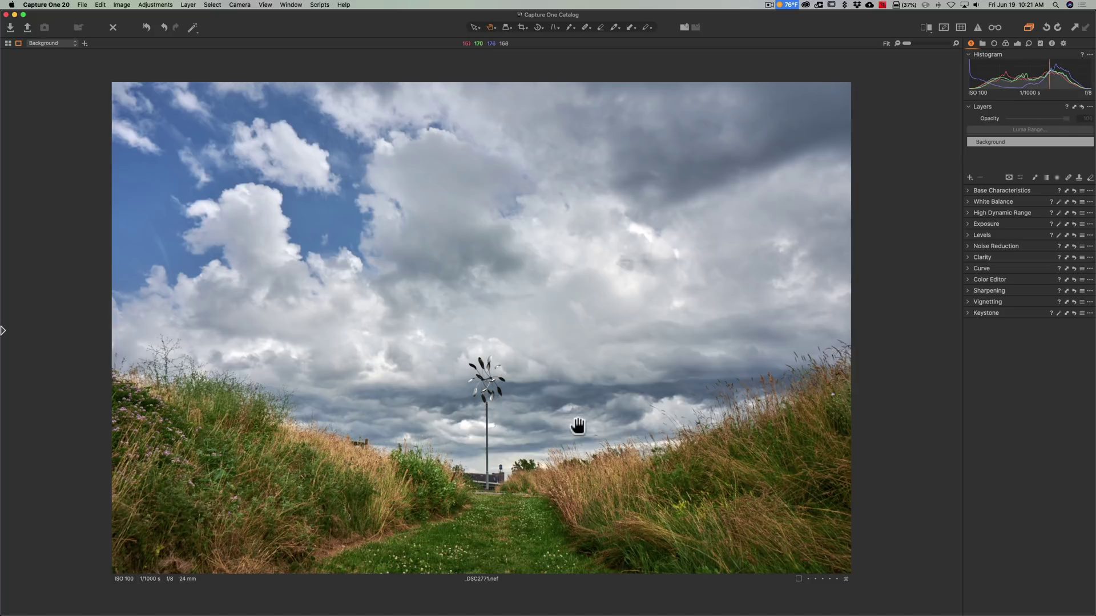
mouse_move(3, 345)
scroll(35, 572, "down", 5)
- Open _DSC1785.nef and zoom to 100% then 200% on the brick apartment building
left_click(34, 575)
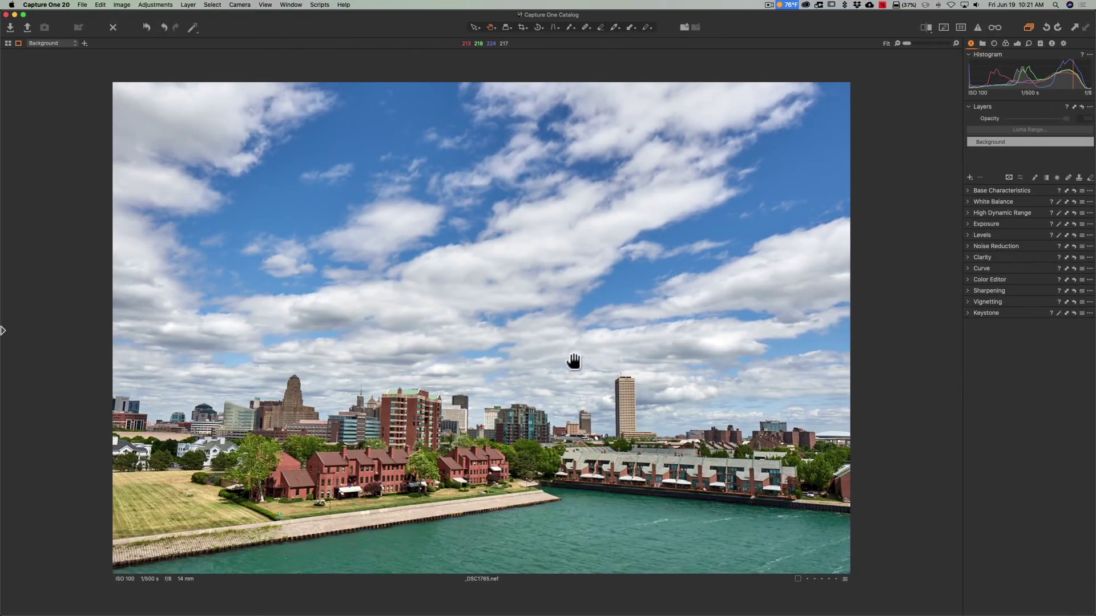
left_click(408, 417)
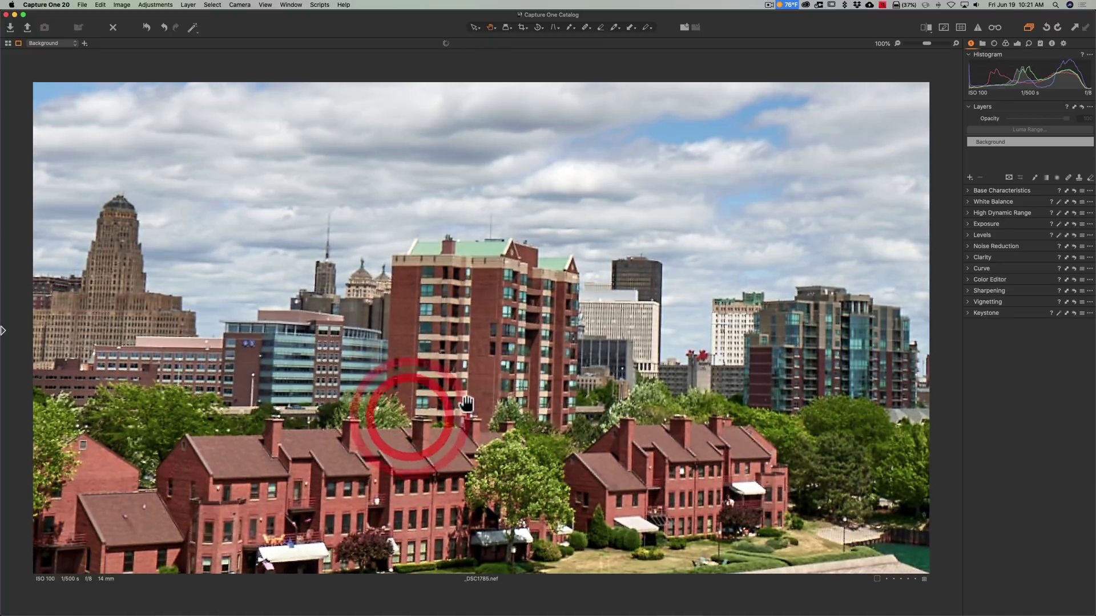
key("super+equal")
left_click(467, 403)
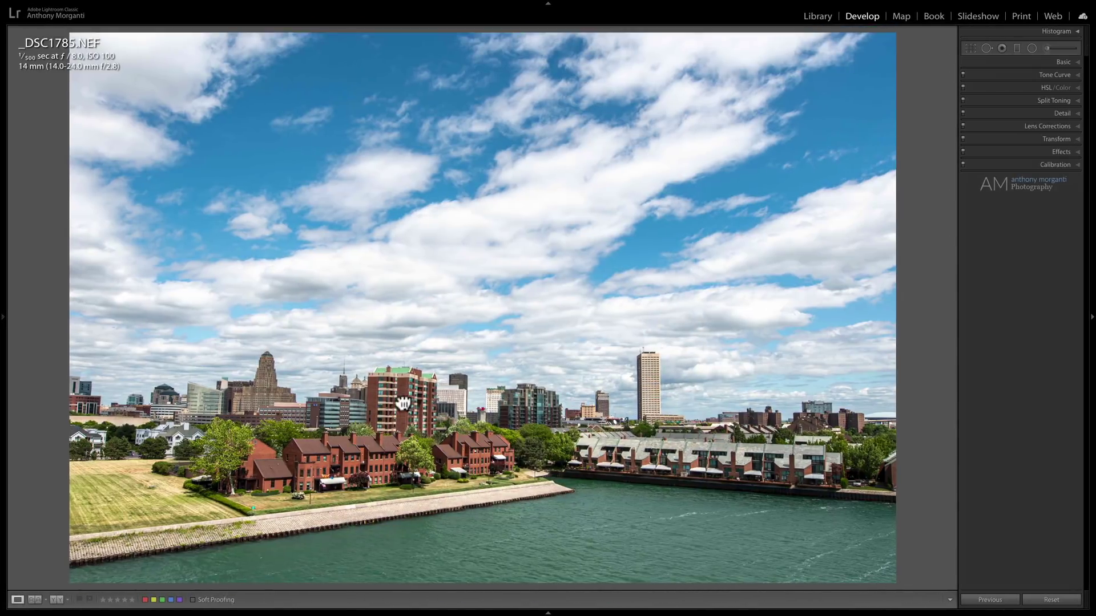
left_click(403, 404)
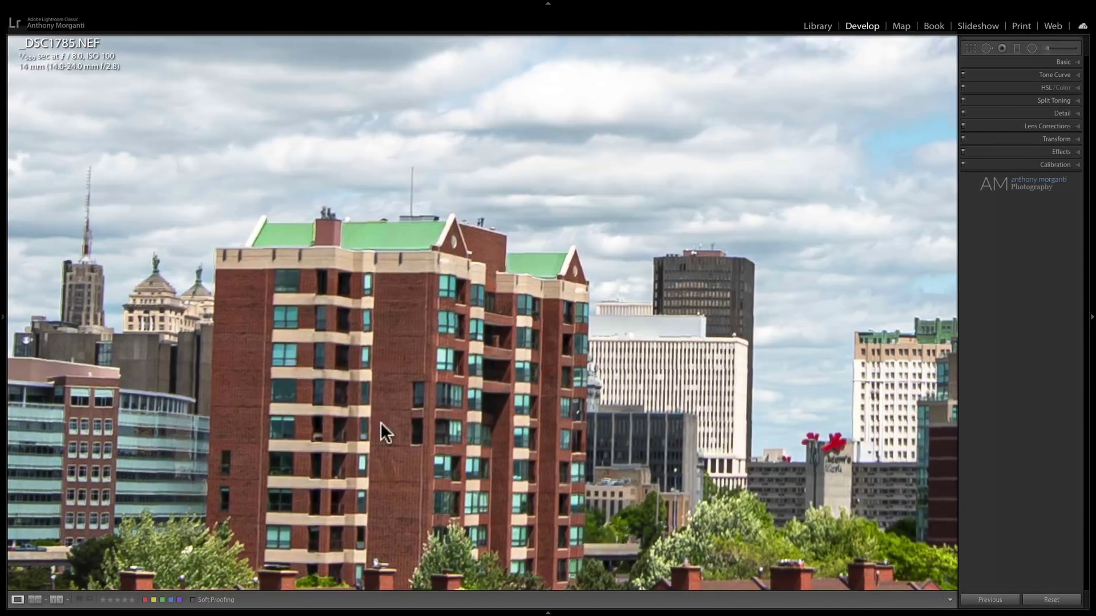
- Inspect the brick buildings and tower block at 1:1, then show the whole skyline again
left_click(380, 423)
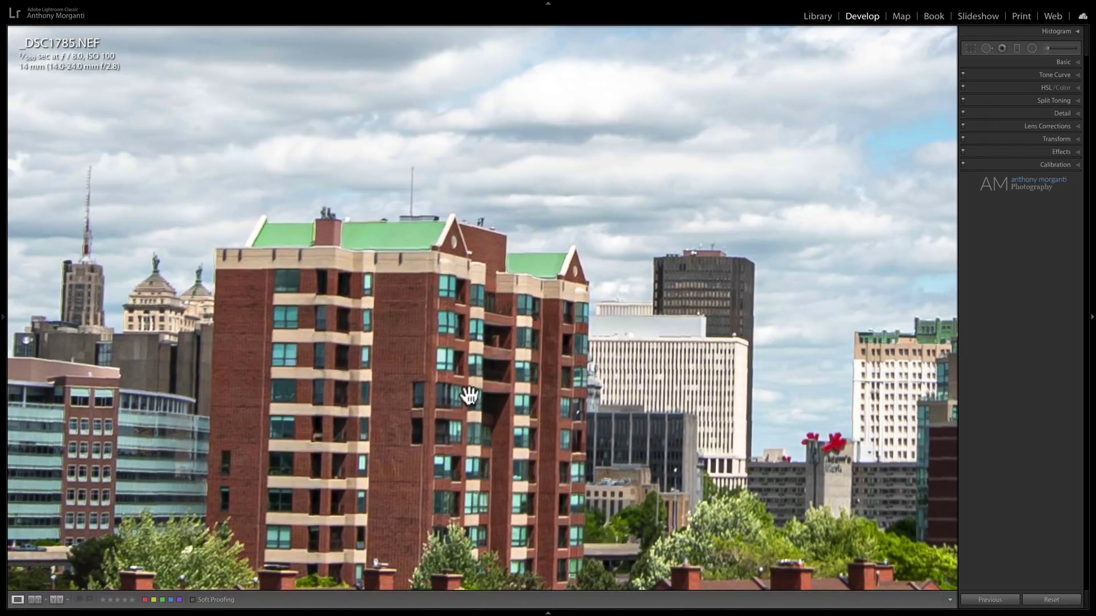
left_click(467, 393)
scroll(466, 394, "down", 5)
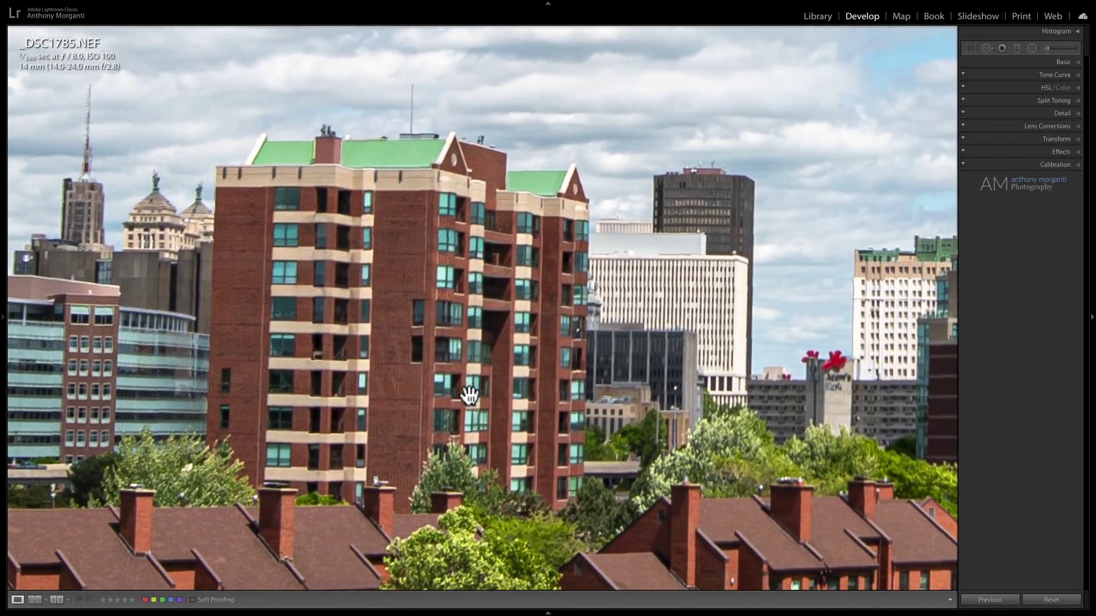
scroll(467, 394, "down", 3)
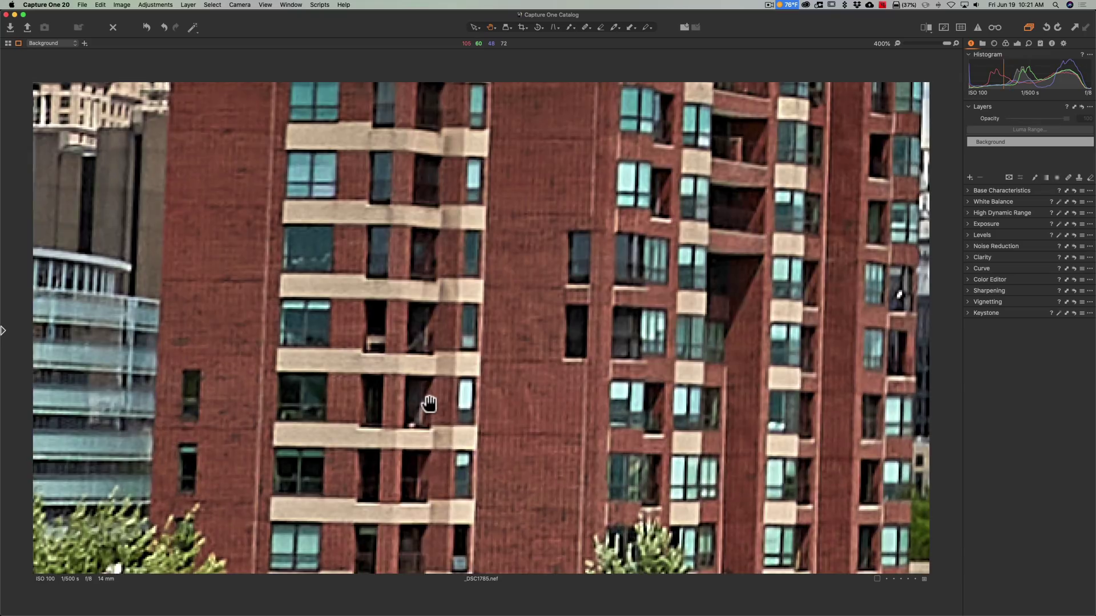
left_click(429, 404)
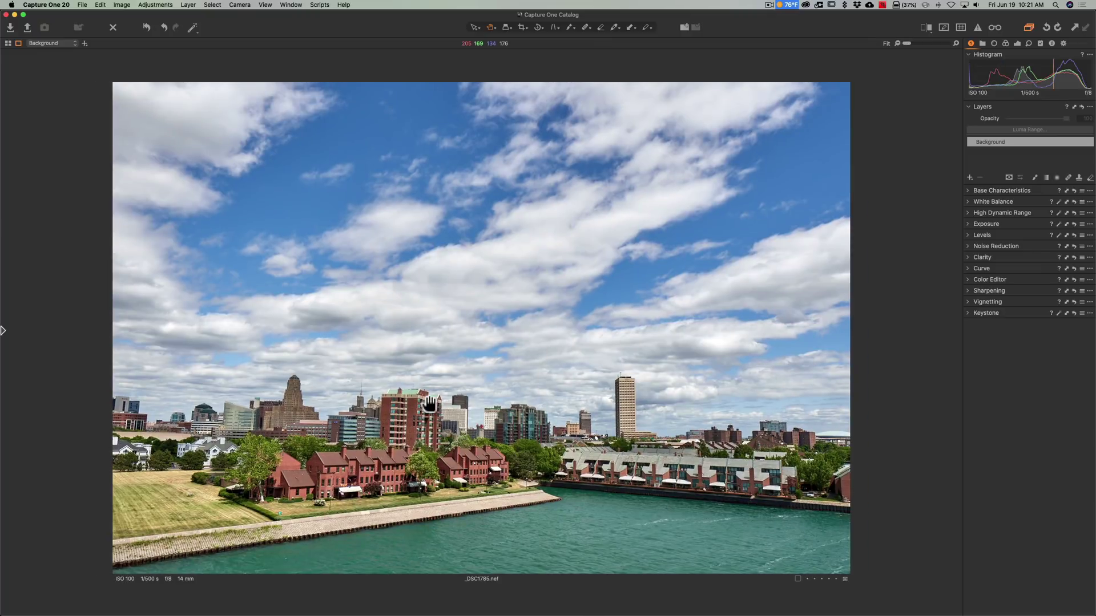
- Zoom to 100% and then 200% on the red houses and tree
left_click(409, 447)
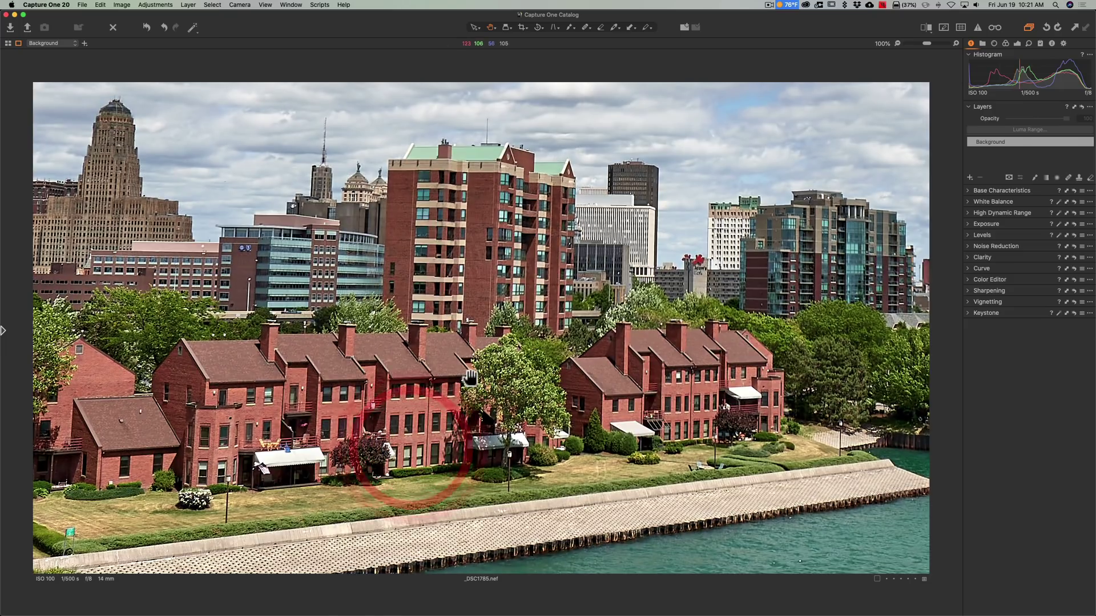
left_click(470, 378)
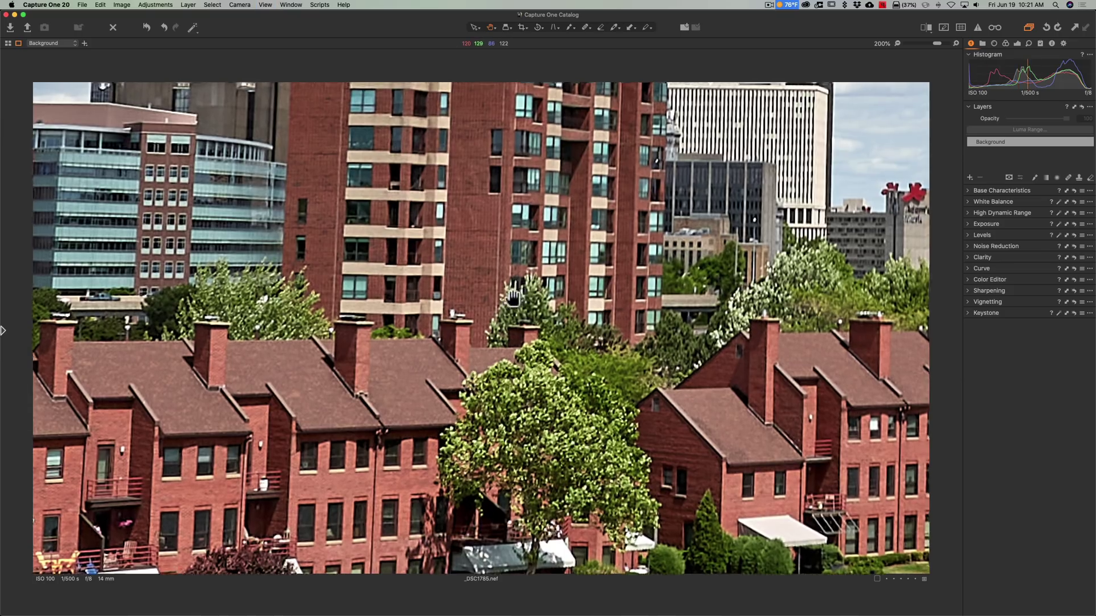
left_click(506, 306)
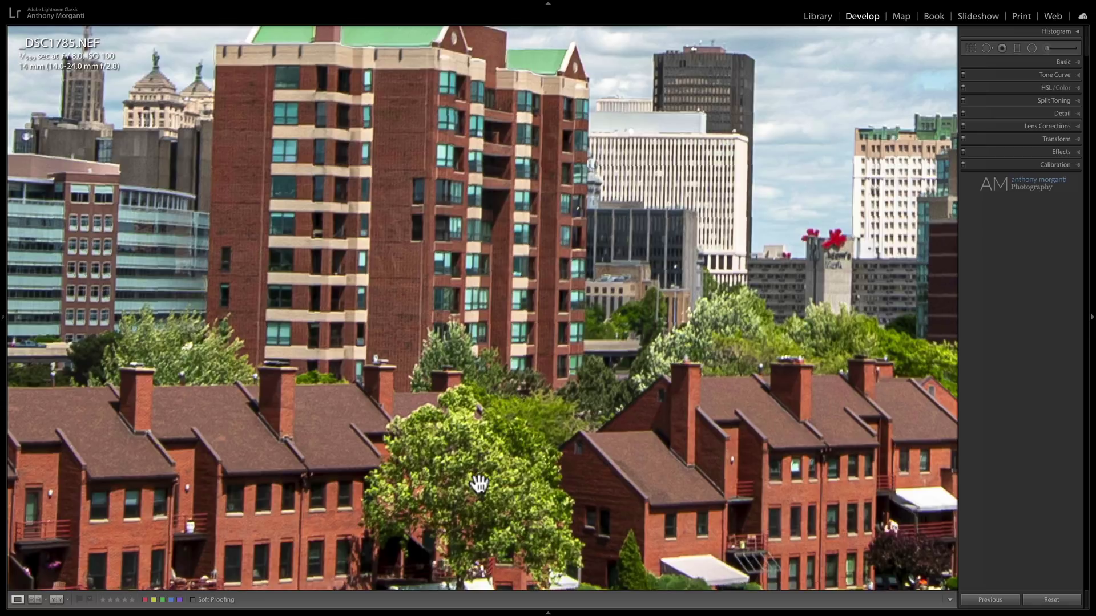
- Zoom the skyline photo _DSC1785.nef back out to the full view in Lightroom, then to Fit in Capture One
left_click(478, 483)
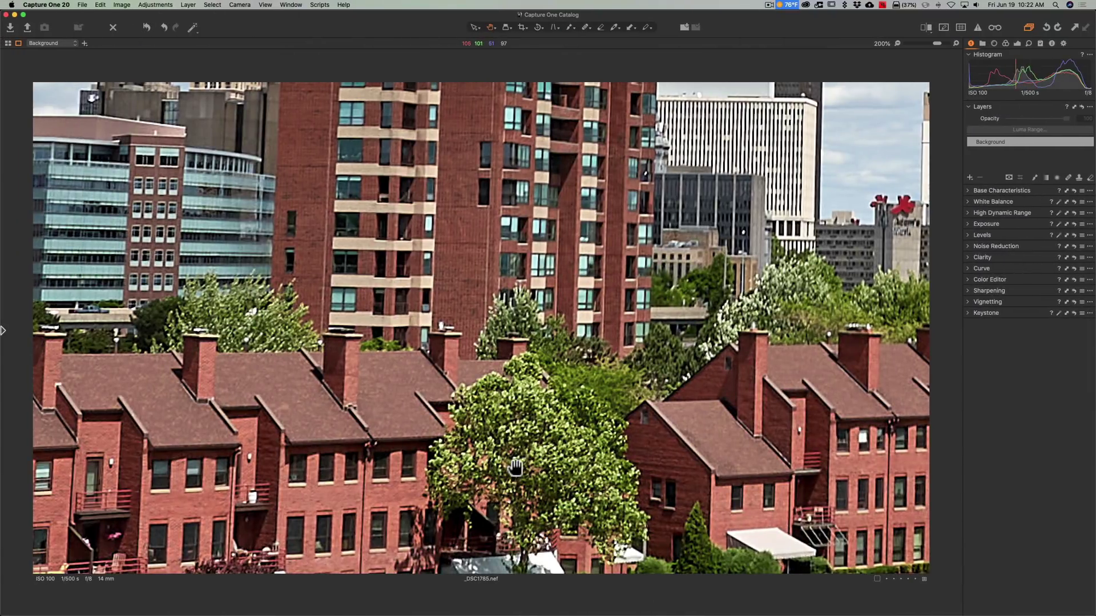
left_click(515, 466)
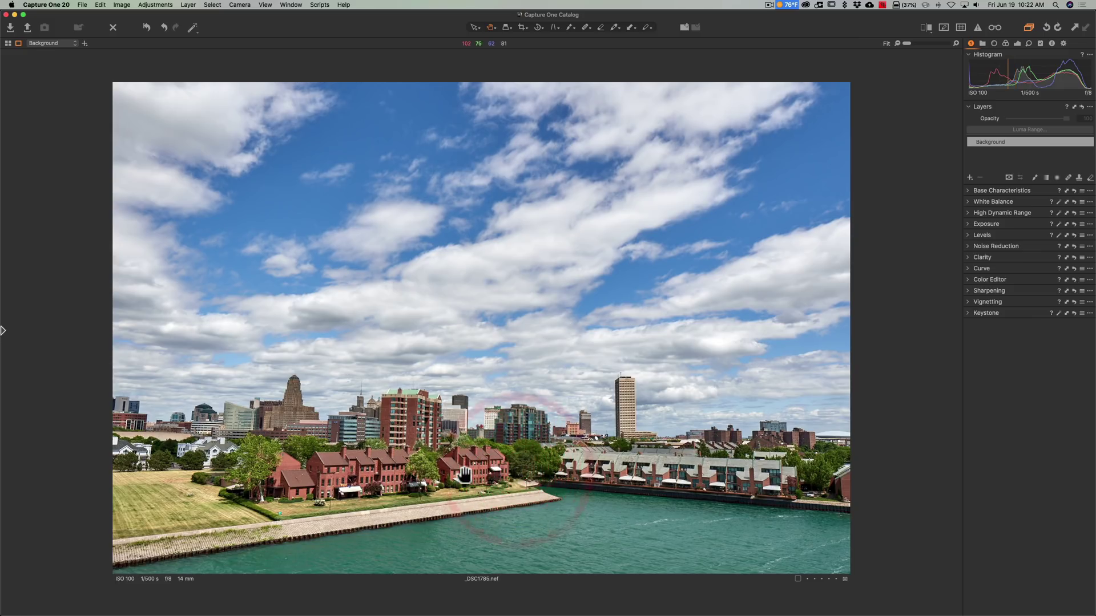